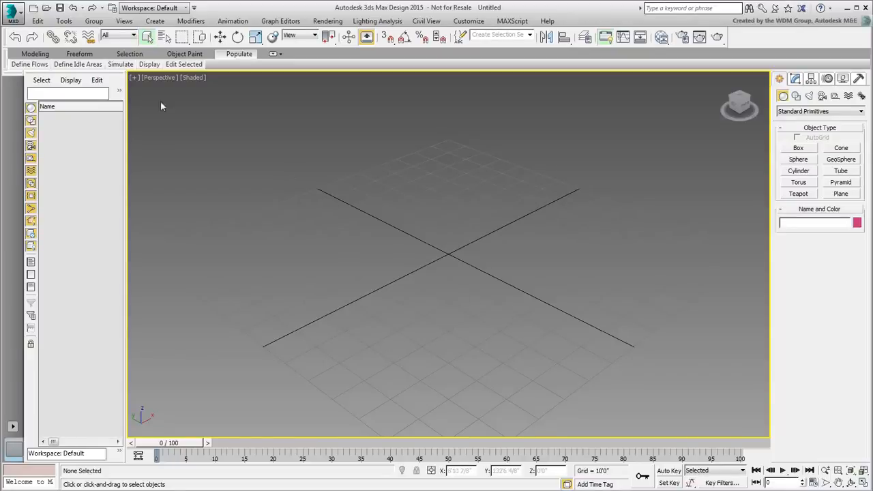
Start an FBX file link and choose room_day.fbx from the _Assets folder
click(18, 17)
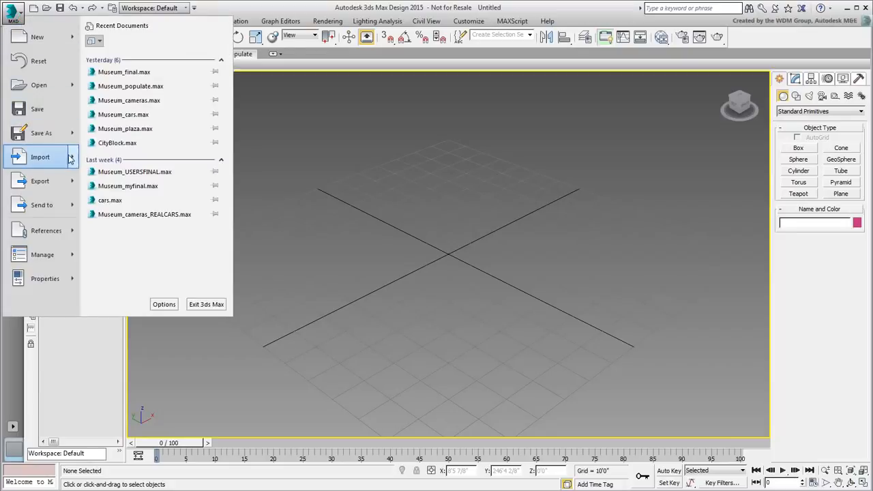
mouse_move(62, 157)
click(138, 187)
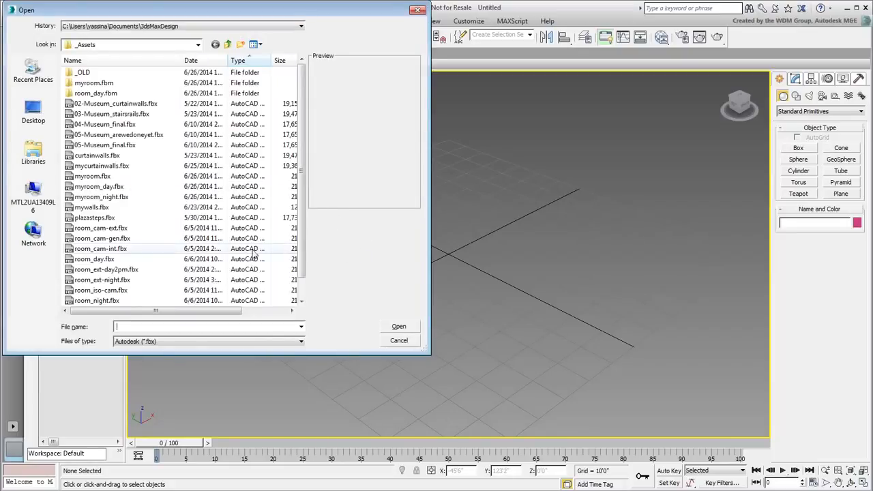
click(93, 259)
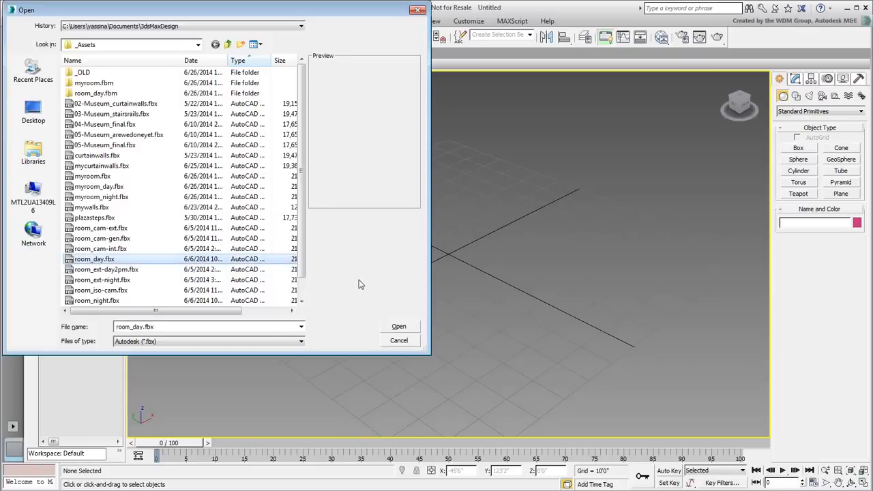
click(399, 327)
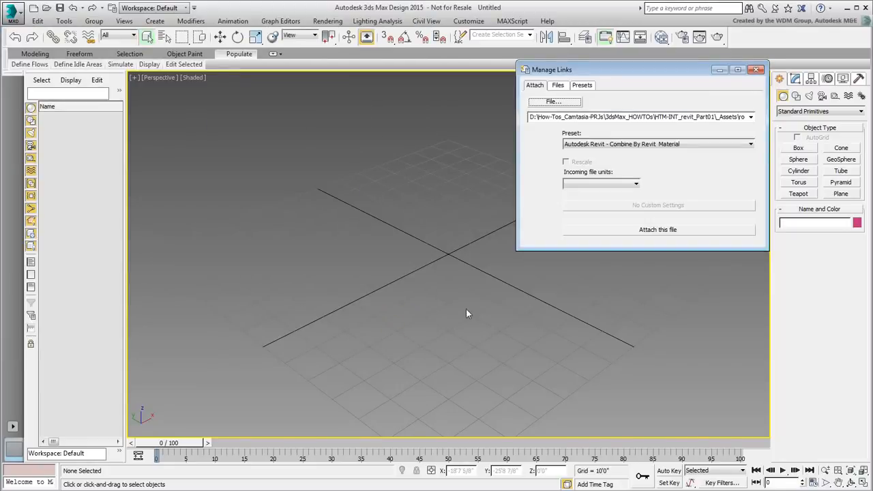
Attach the file with the Autodesk Revit - Combine By Revit Family Type preset, accept the recommended daylight exposure control, and close the link manager
click(660, 145)
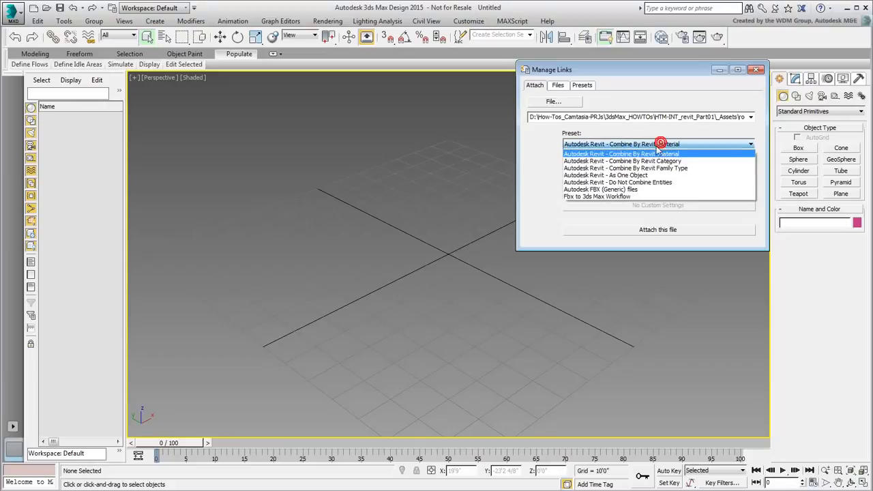
click(655, 168)
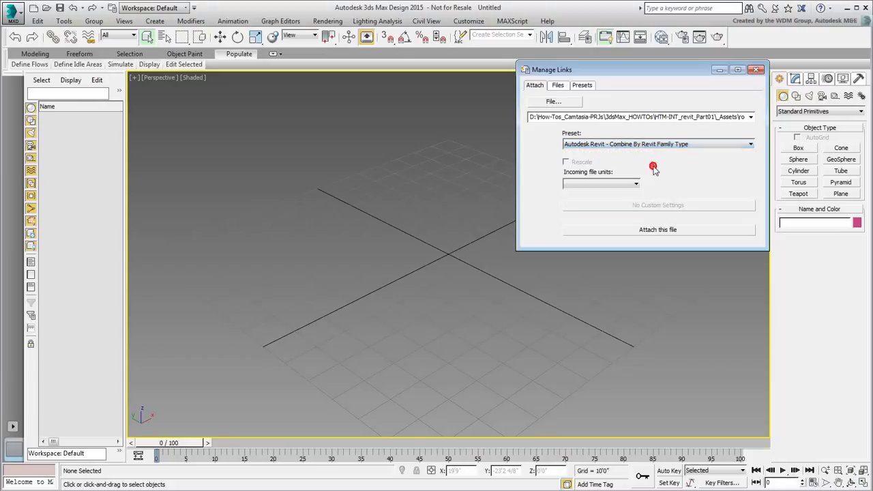
click(659, 230)
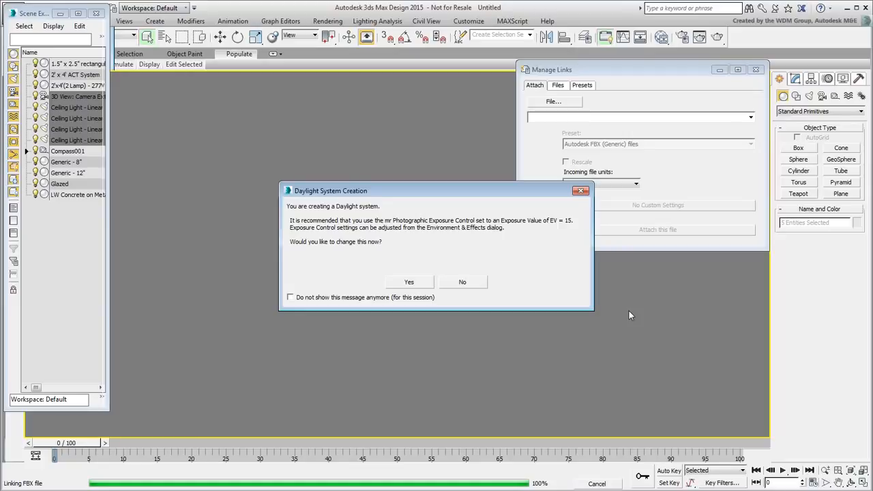
click(409, 282)
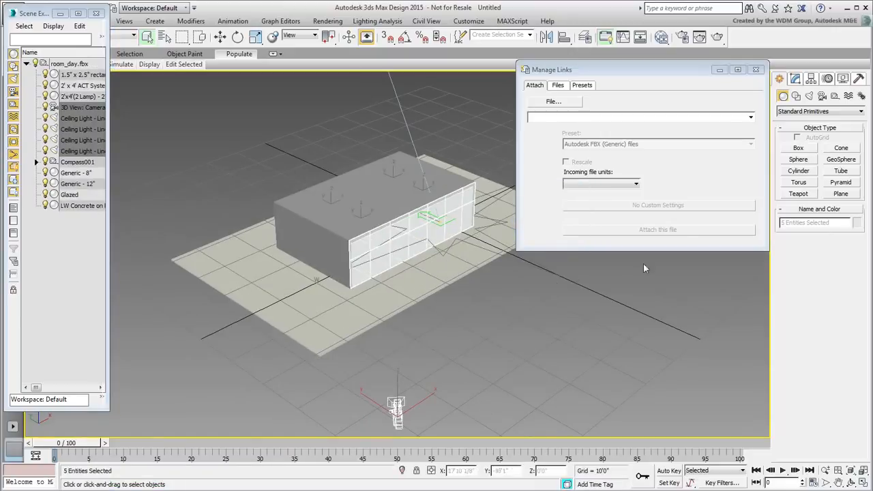
click(756, 69)
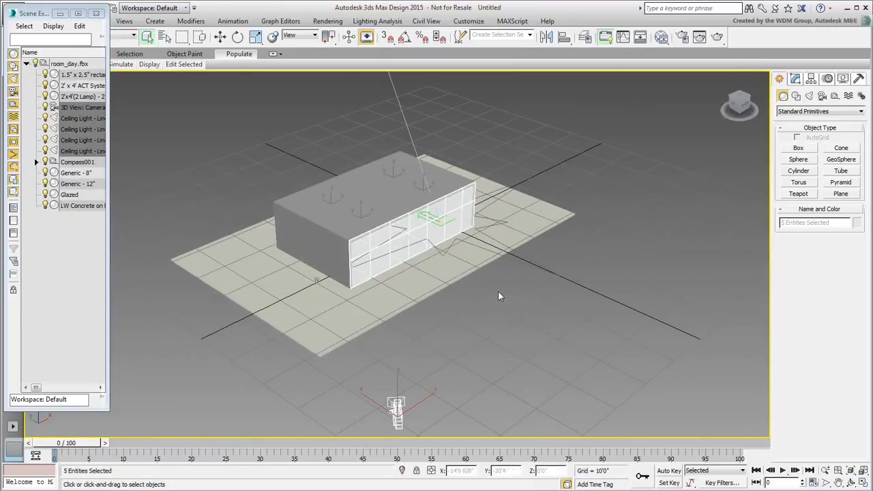
Deselect the linked entities and hide the Glazed panels across the front of the room
scroll(546, 307, down, 5)
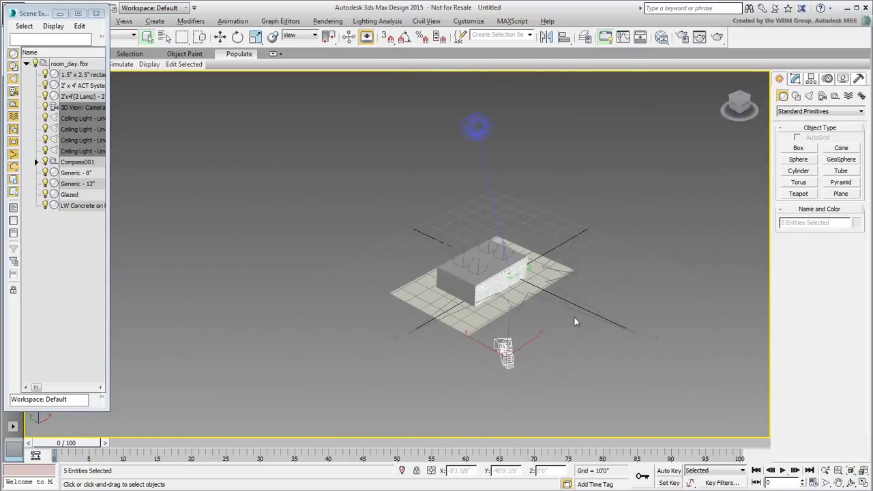
alt+middle_drag(574, 317, 444, 341)
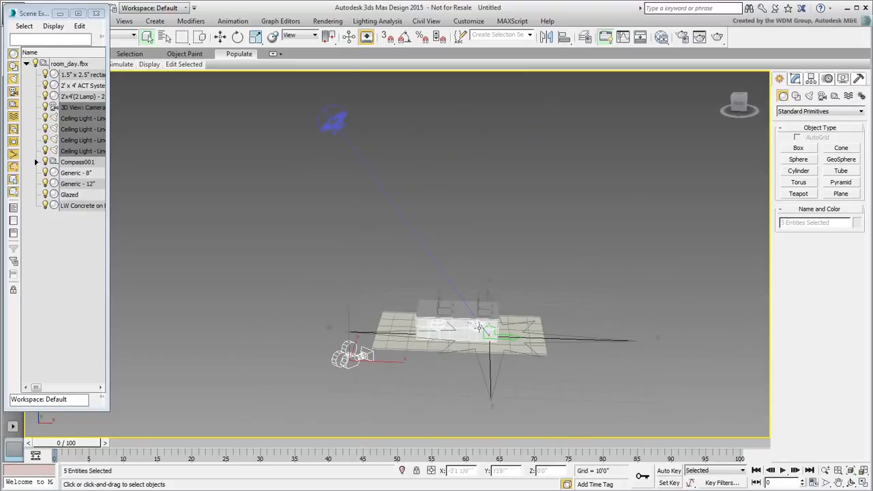
click(532, 275)
scroll(462, 341, up, 5)
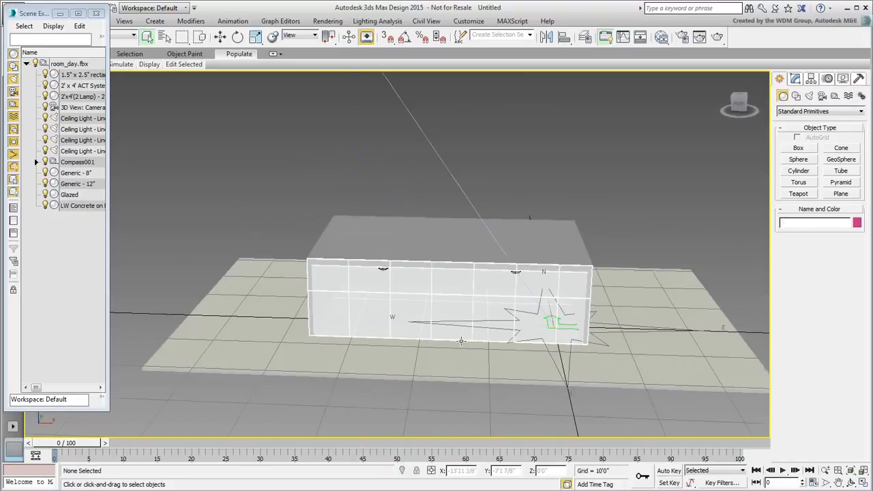
alt+middle_drag(421, 341, 433, 308)
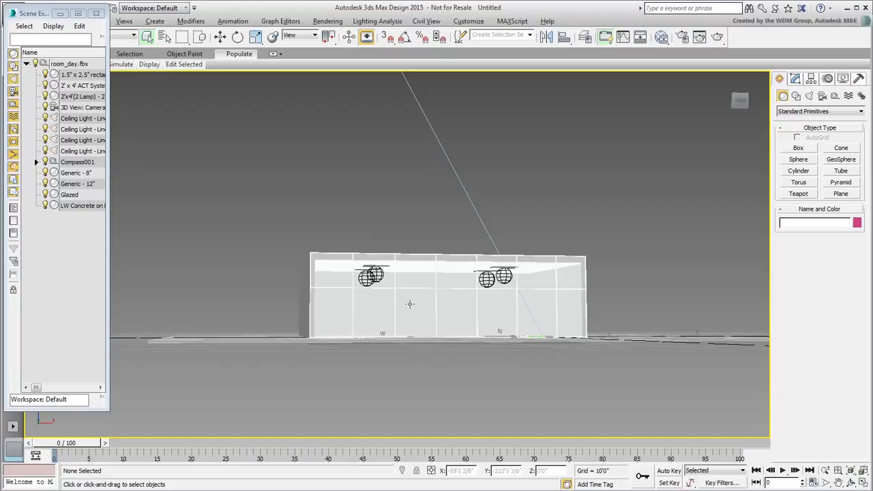
alt+middle_drag(409, 303, 375, 316)
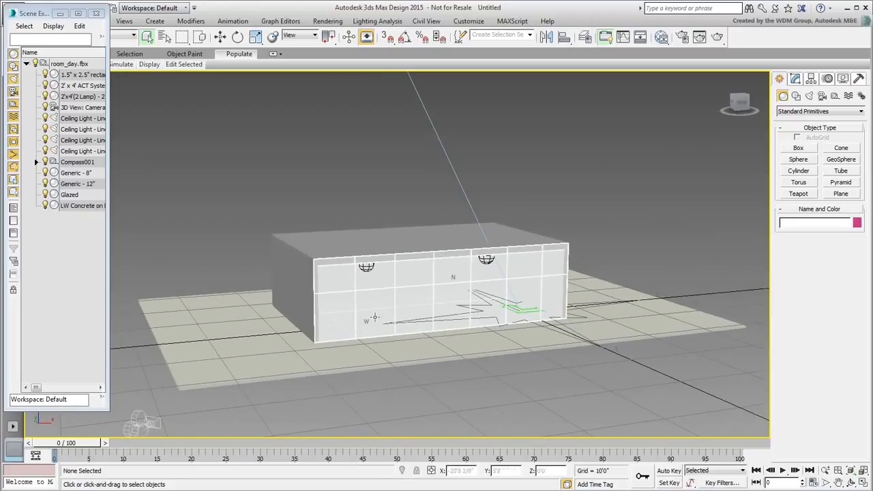
click(416, 277)
right_click(416, 277)
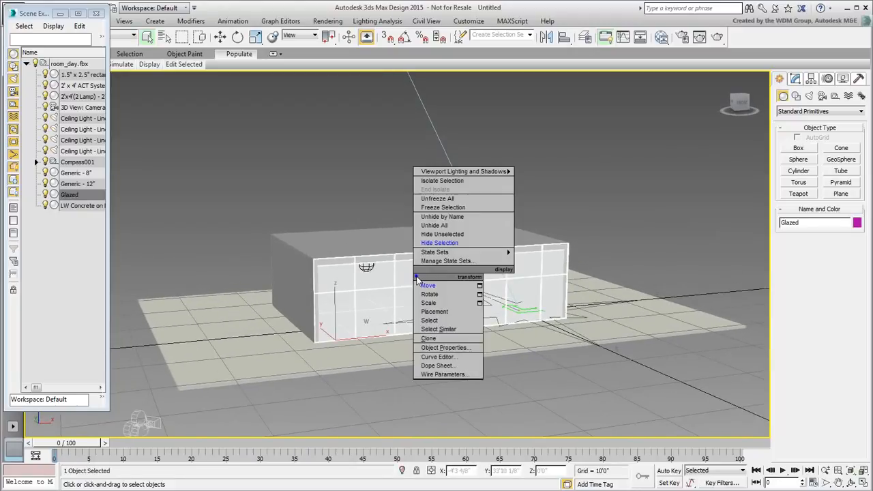
click(440, 243)
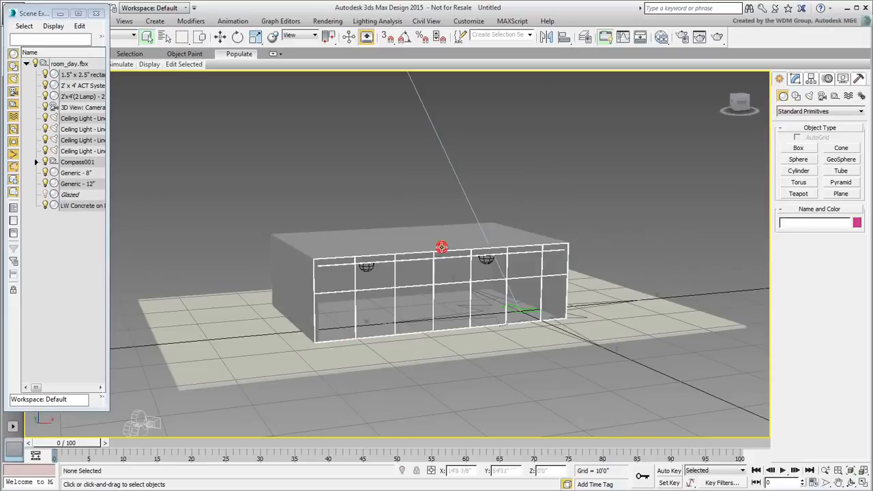
Hide the 1.5" x 2.5" rectangular mullions and dock the Scene Explorer beside the viewport
click(81, 77)
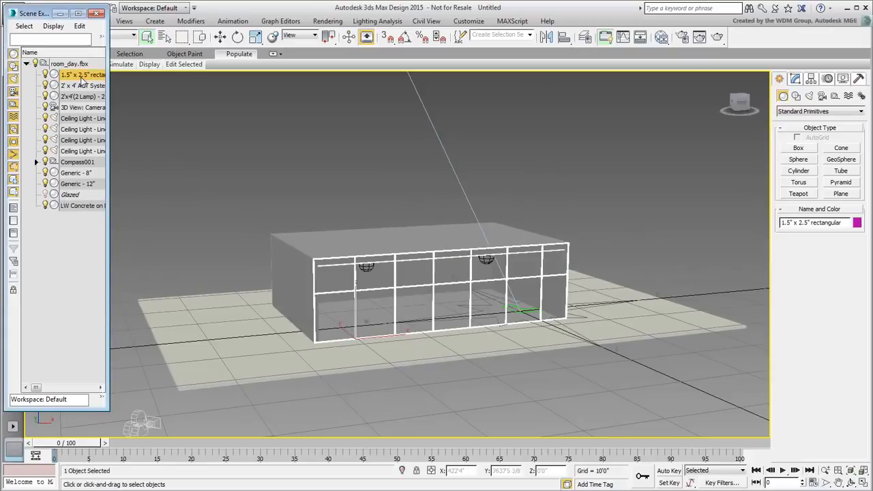
click(45, 74)
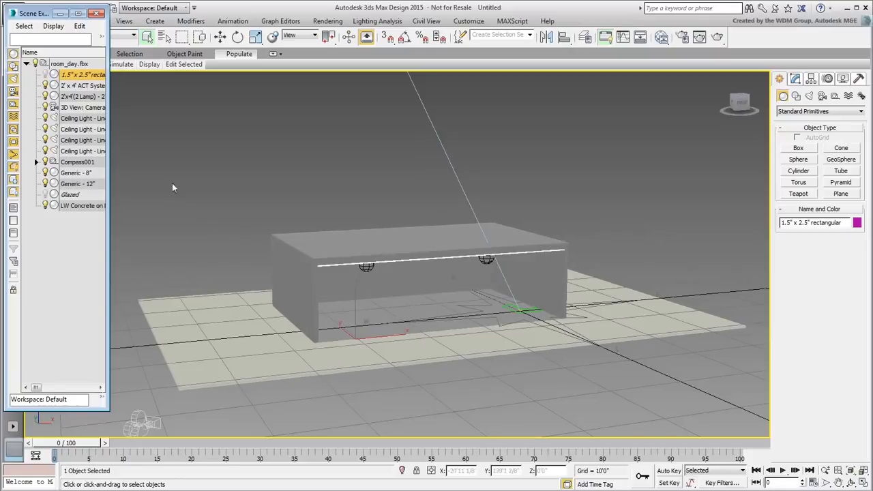
drag(31, 13, 28, 21)
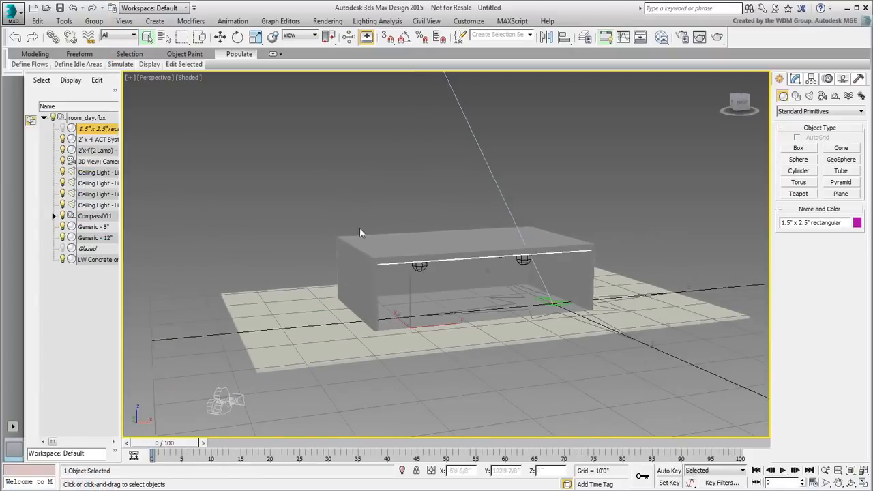
Select one of the Linear Box ceiling lights and examine its light, intensity and shadow parameters
alt+middle_drag(360, 228, 380, 197)
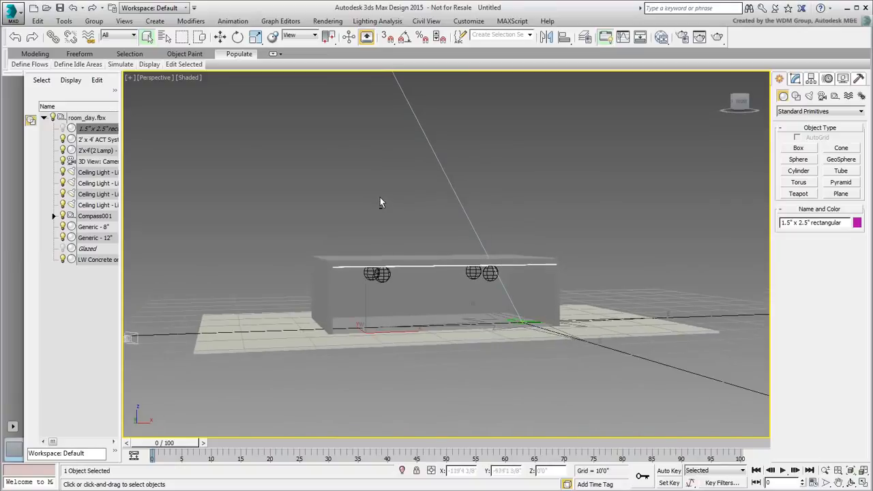
click(382, 274)
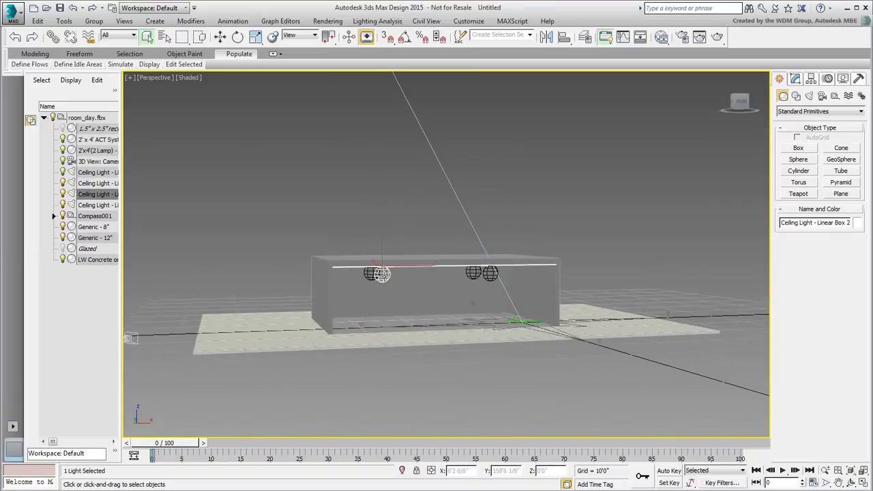
click(794, 80)
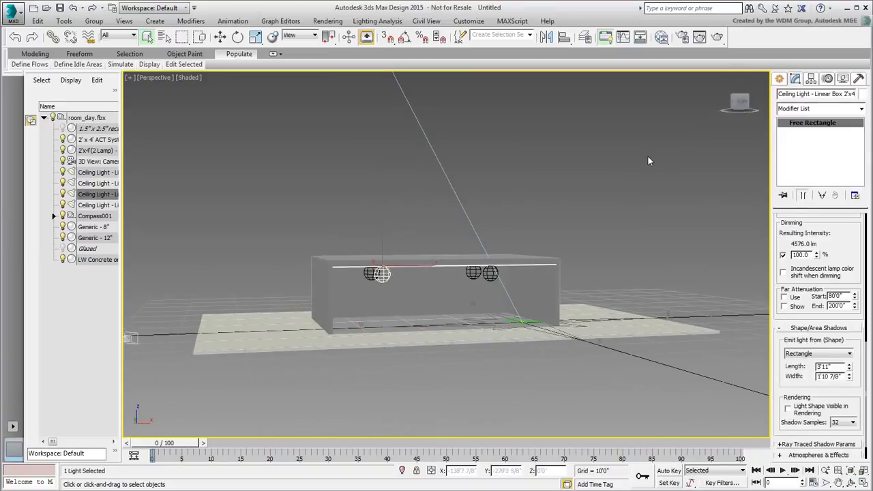
scroll(860, 331, down, 5)
scroll(861, 331, up, 5)
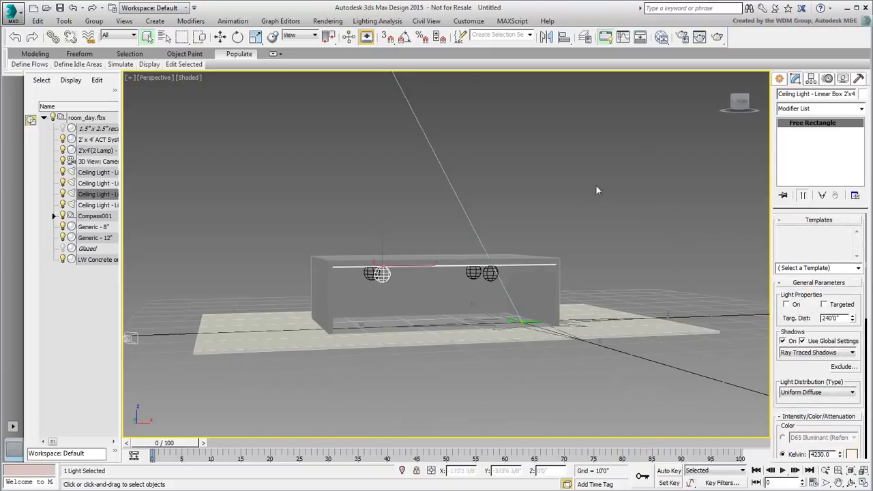
Select the SunAndSky-002 daylight system above the room and display its date, time and location motion parameters
mouse_move(597, 186)
alt+middle_down()
mouse_move(552, 174)
mouse_move(397, 221)
alt+middle_up()
click(302, 106)
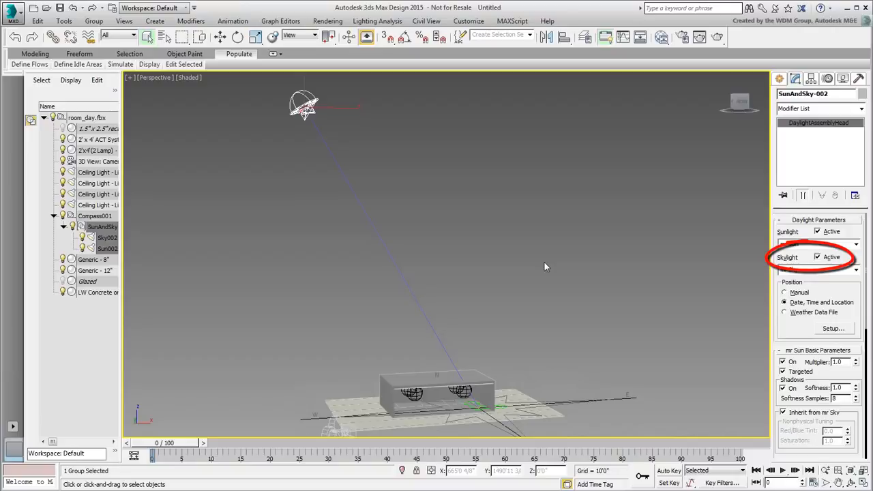
click(828, 79)
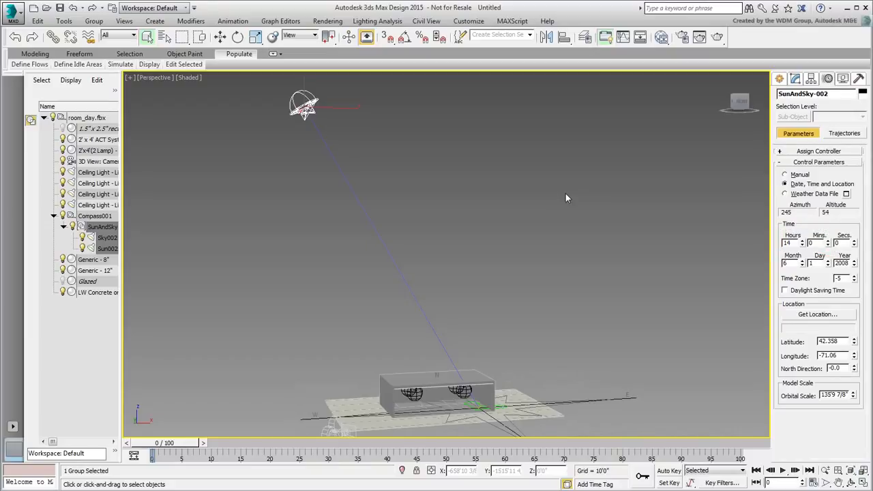
alt+middle_drag(565, 198, 624, 318)
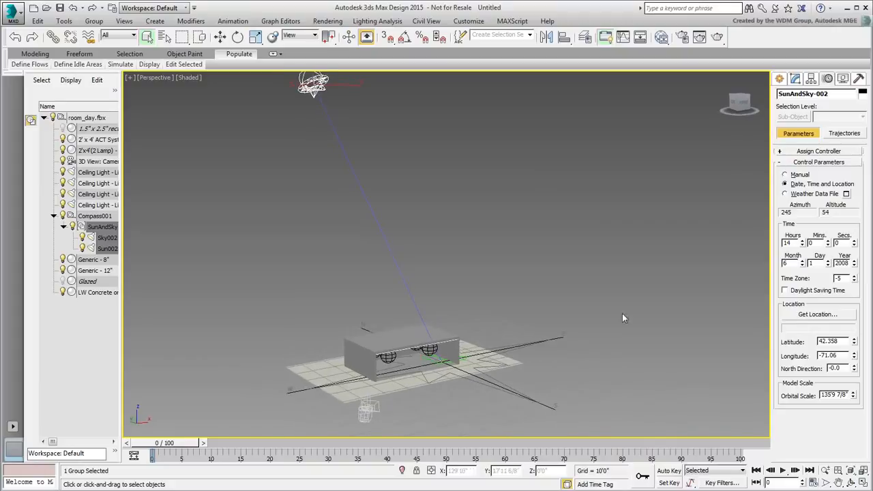
Try changing the daylight system's hour and north direction, and set the viewport shading to Realistic
drag(803, 244, 805, 250)
mouse_move(854, 369)
mouse_down()
mouse_move(846, 334)
mouse_move(841, 362)
mouse_up()
click(190, 78)
click(219, 89)
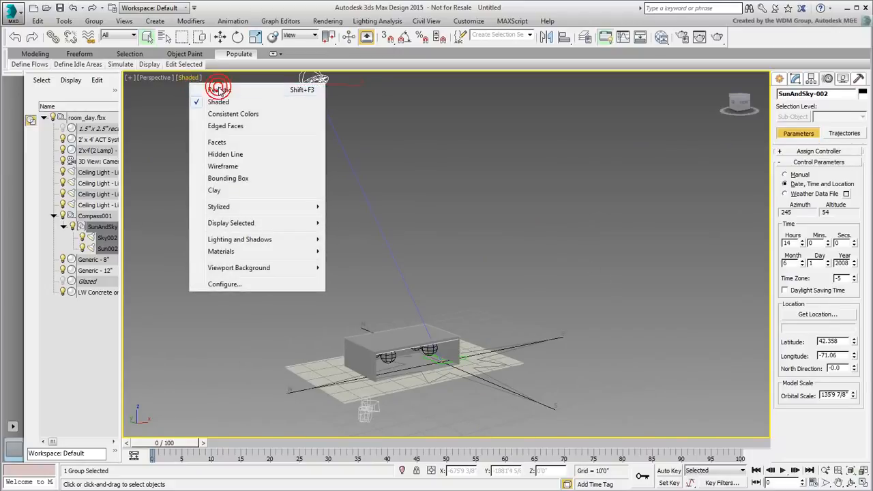
Undo a trial north direction of 38, turn off Adaptive Degradation, and try rotating the north direction again
drag(854, 369, 851, 346)
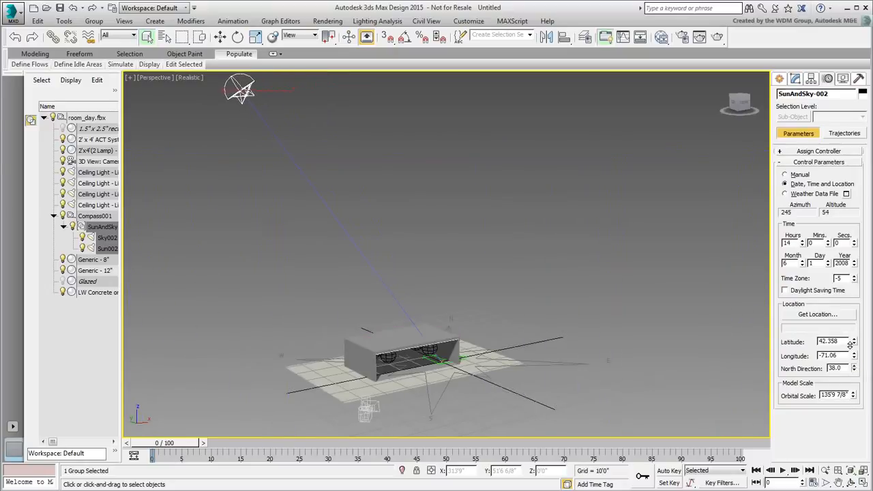
key(ctrl+z)
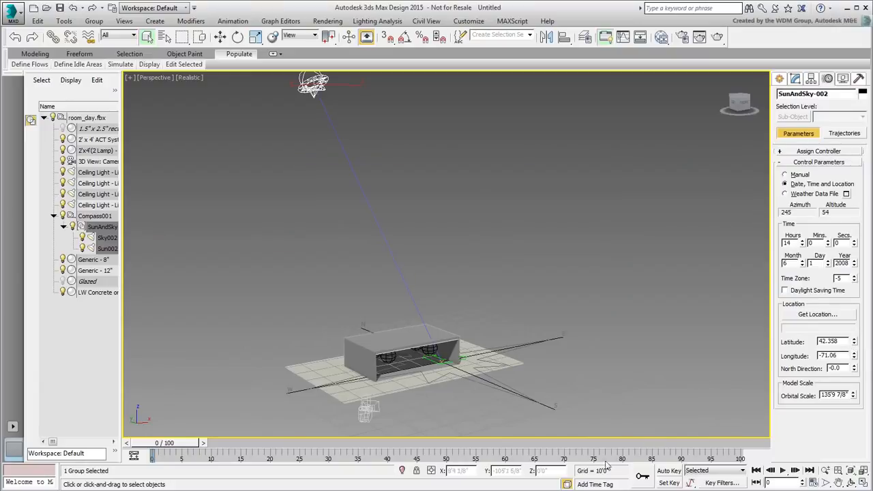
click(569, 484)
drag(854, 371, 850, 326)
right_click(850, 326)
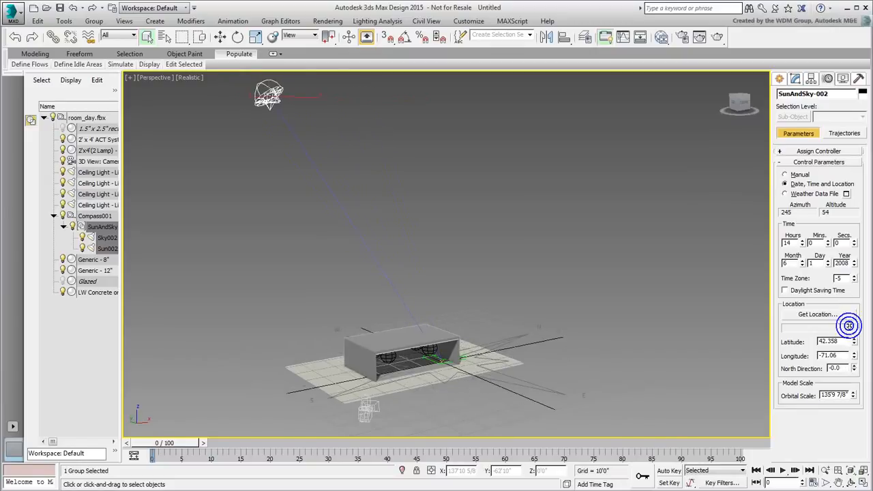
Illuminate the perspective viewport with scene lights
click(190, 78)
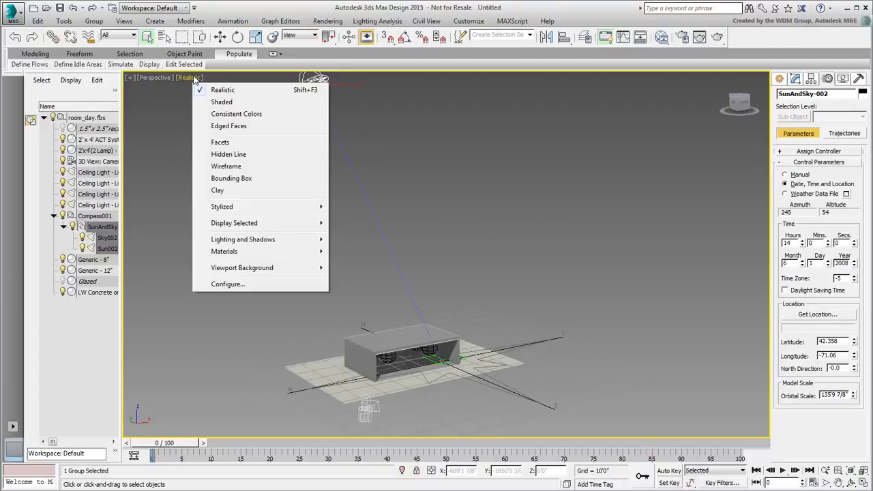
mouse_move(255, 246)
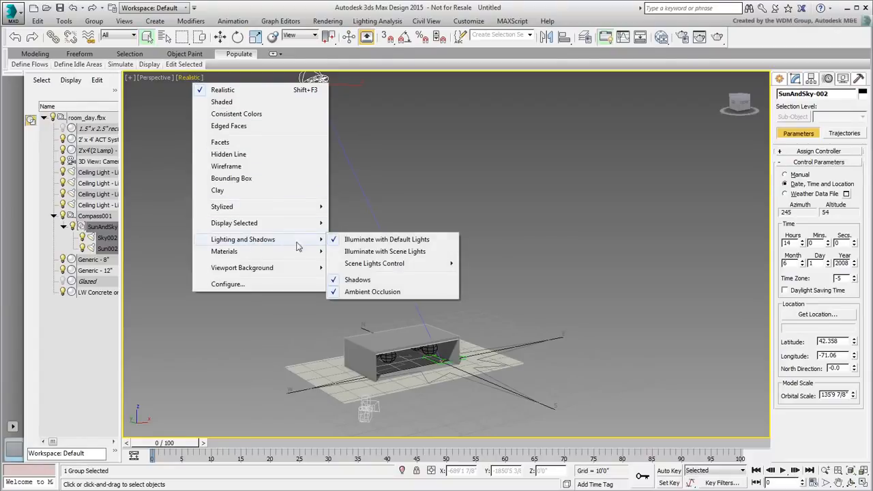
click(389, 251)
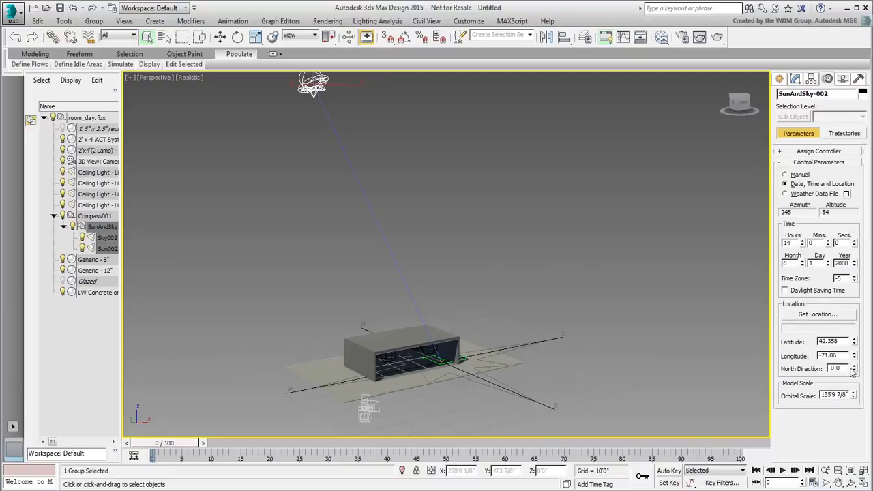
Set the daylight system's north direction to 265 and switch the viewport to the exterior camera view
drag(853, 370, 848, 224)
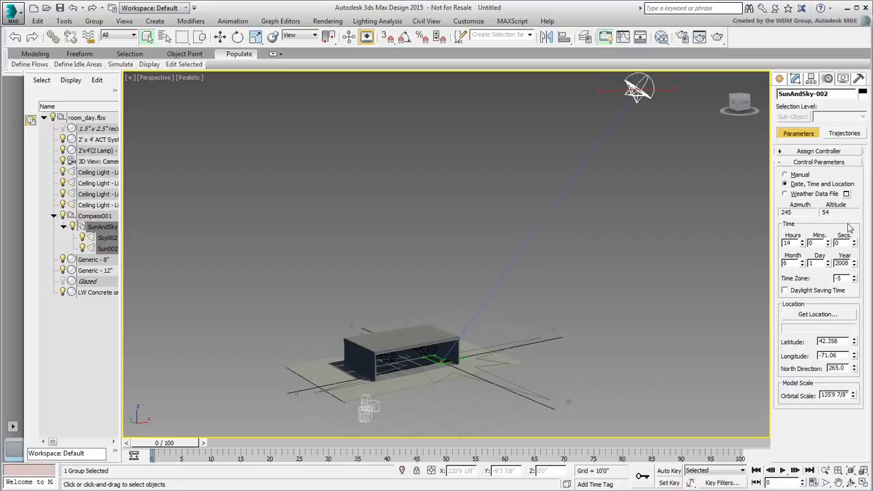
key(c)
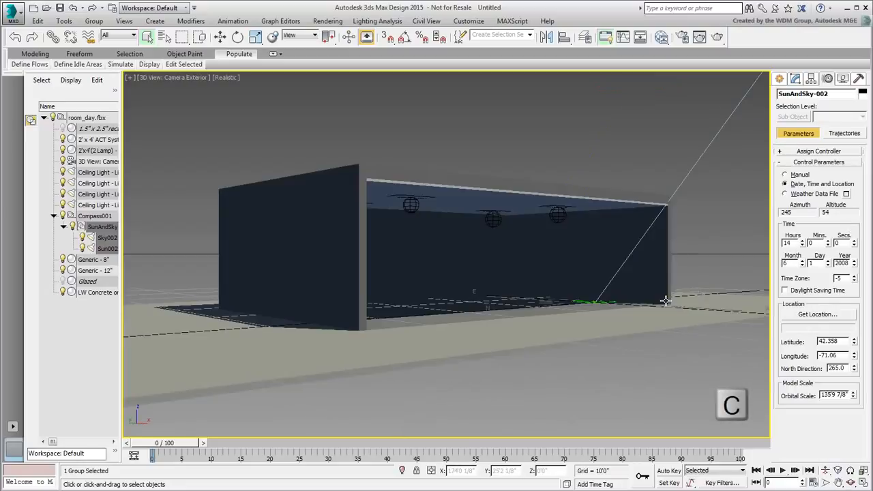
Test-render the exterior camera view, and render it again at the HDTV (video) output size with a width of 960
click(717, 37)
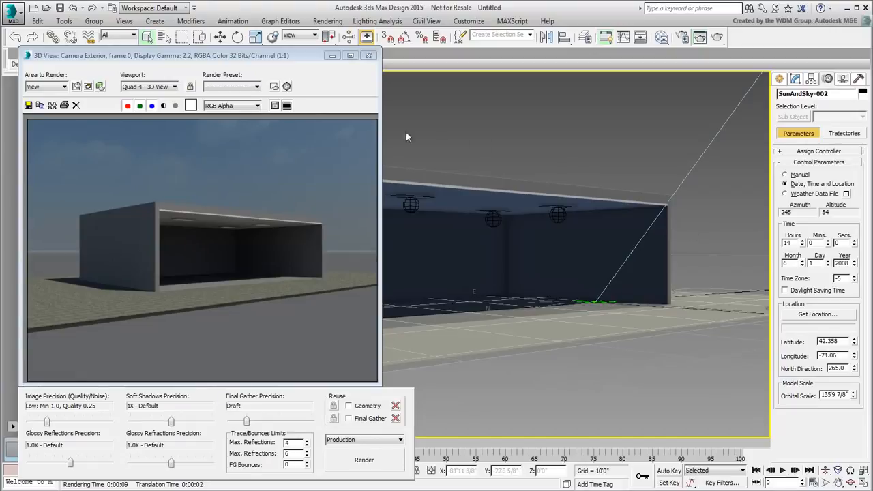
click(272, 87)
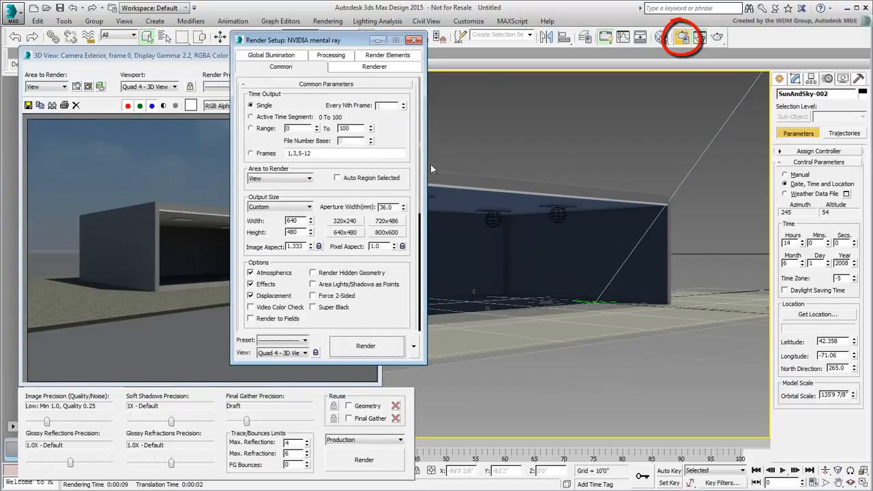
click(309, 207)
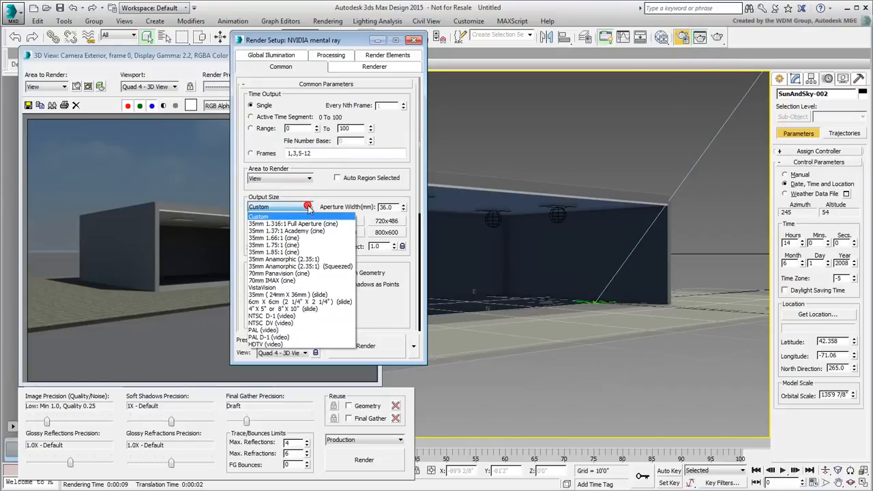
click(266, 344)
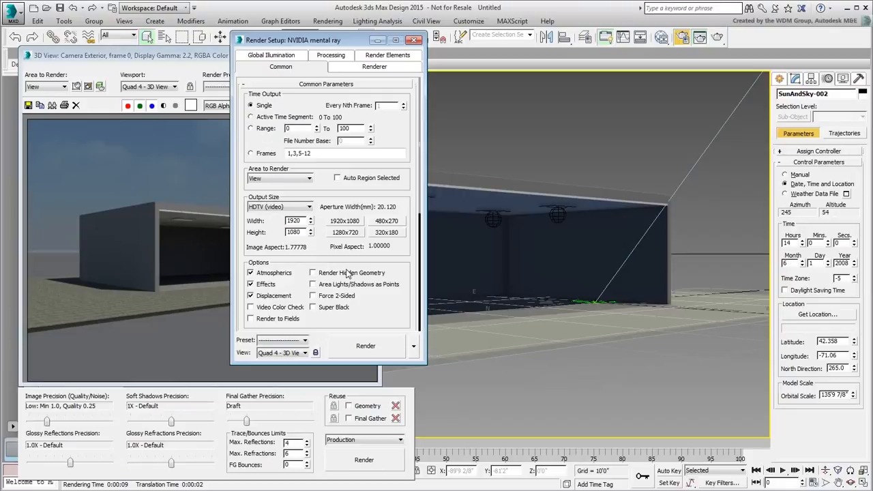
double_click(303, 221)
text(960)
key(Return)
click(414, 40)
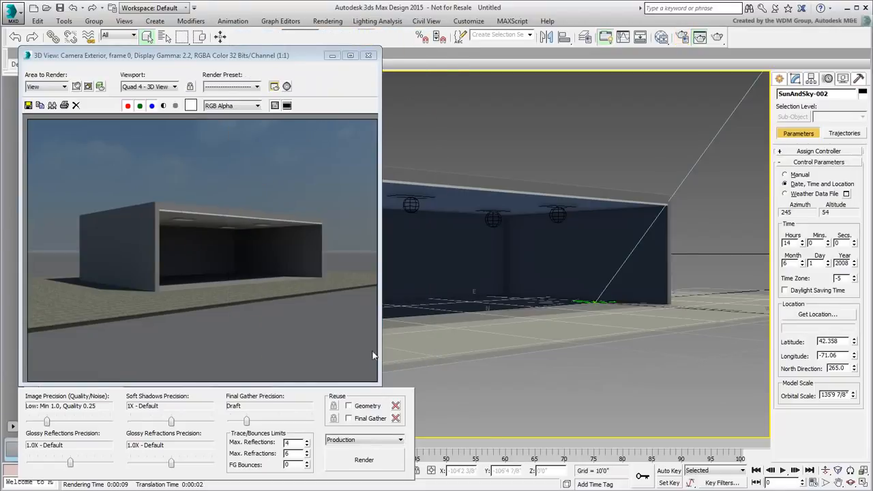
click(364, 459)
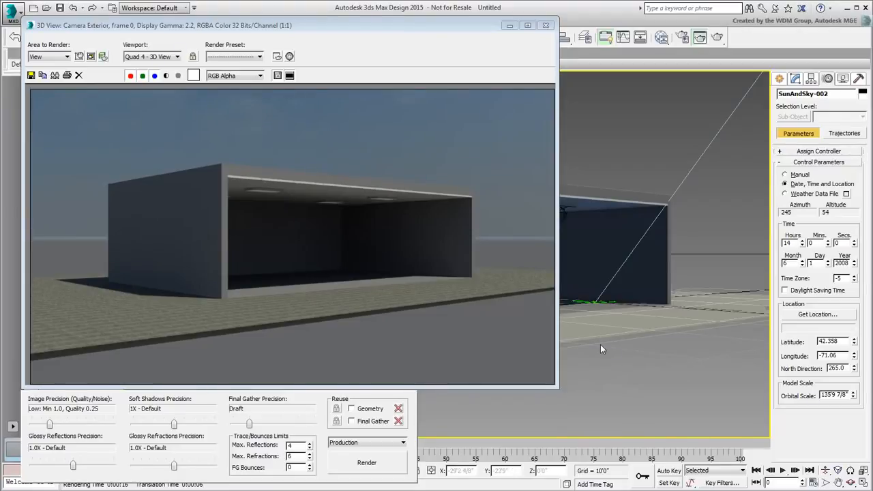
Set the mr Photographic Exposure Control's exposure value to 14.0 and re-render the exterior view
click(289, 58)
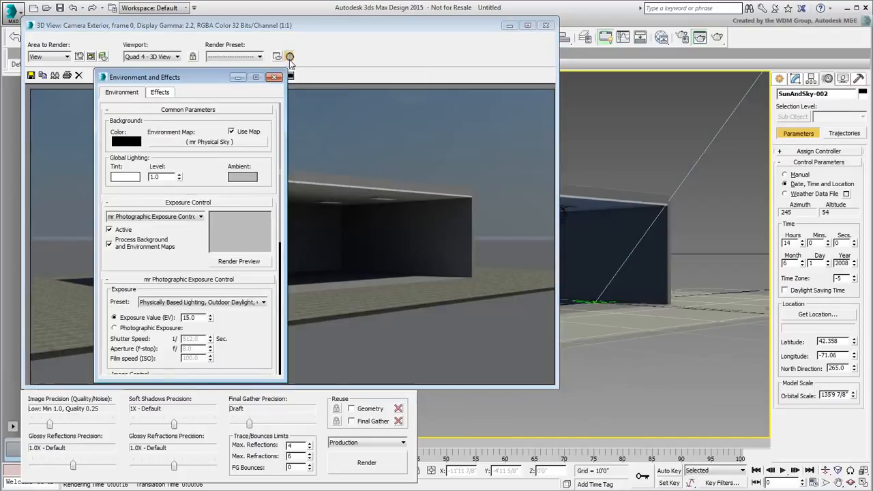
click(210, 321)
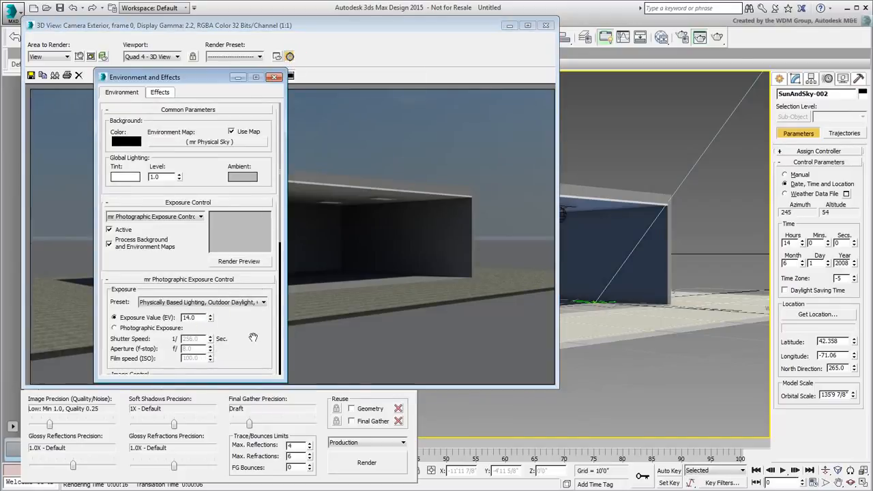
drag(214, 82, 682, 121)
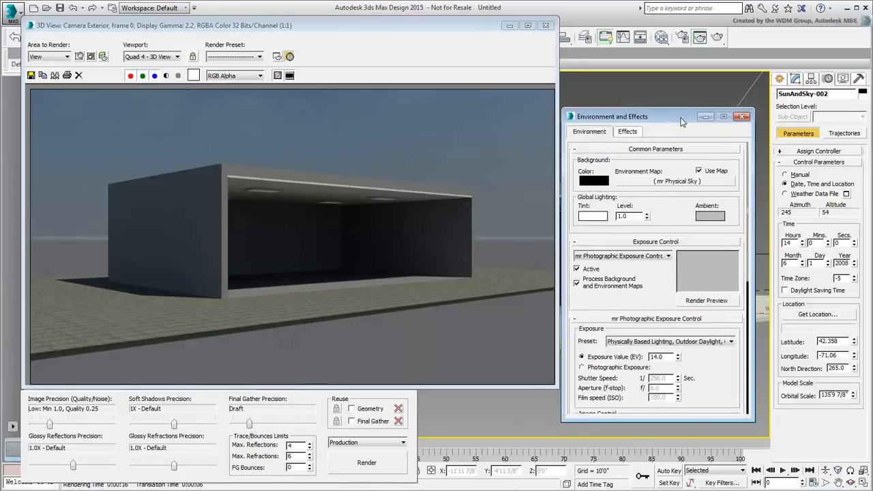
click(357, 463)
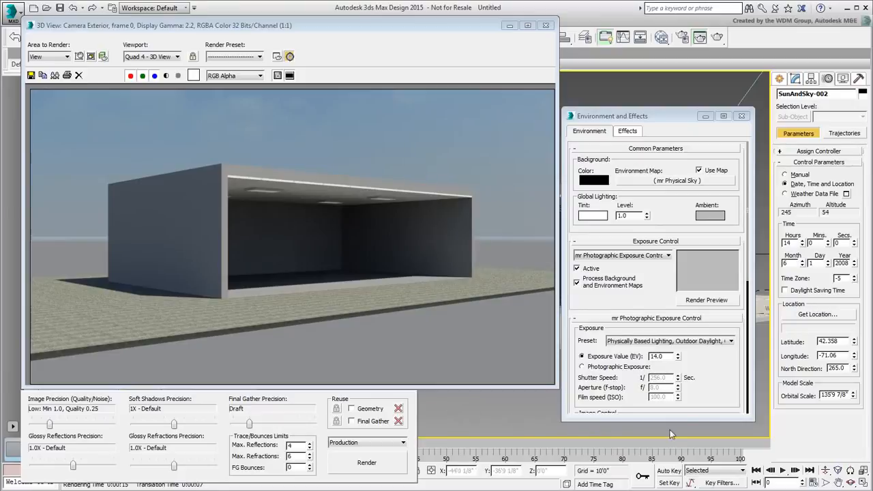
click(728, 380)
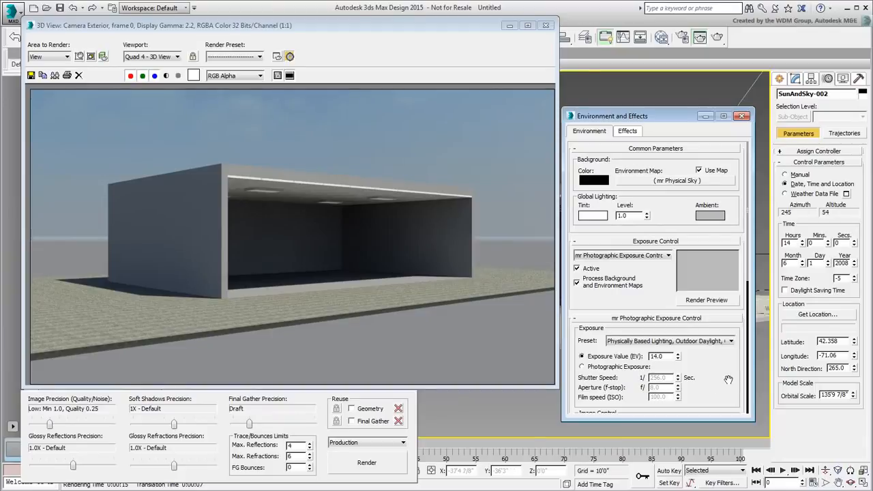
Bring the mr Physical Sky environment map into the Slate Material Editor as an instance and show its haze map's parameters
click(662, 37)
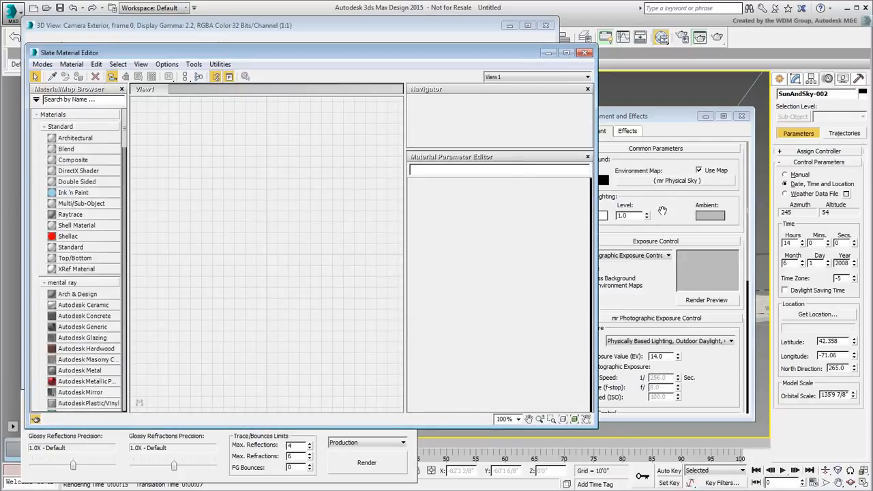
drag(682, 182, 232, 201)
click(290, 273)
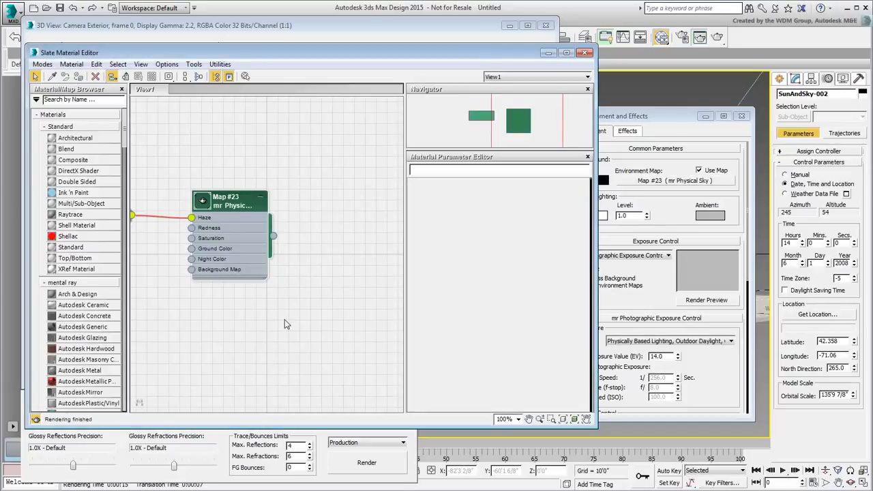
middle_drag(203, 293, 298, 307)
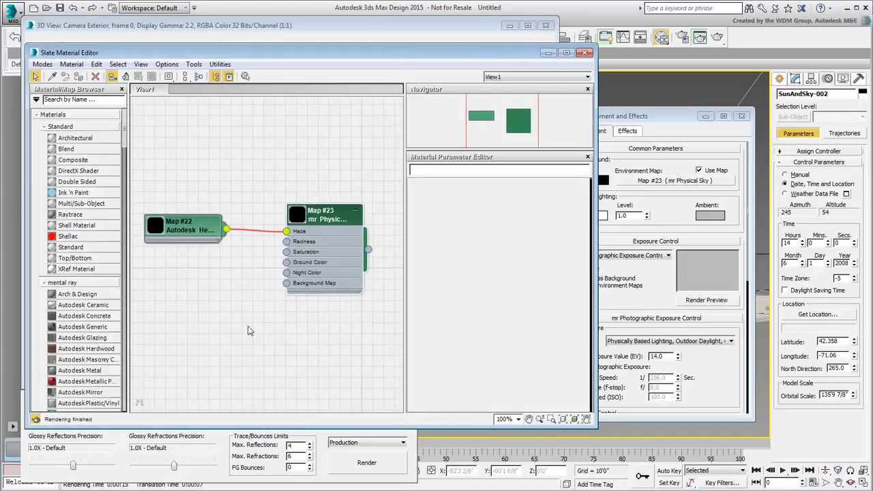
double_click(192, 227)
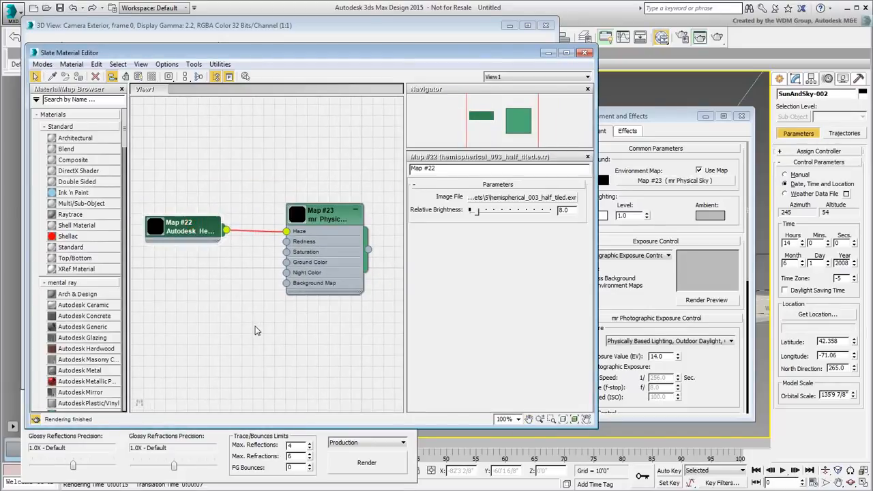
Raise the haze map's relative brightness to about 19.7 and re-render the exterior view
drag(477, 212, 485, 213)
click(585, 52)
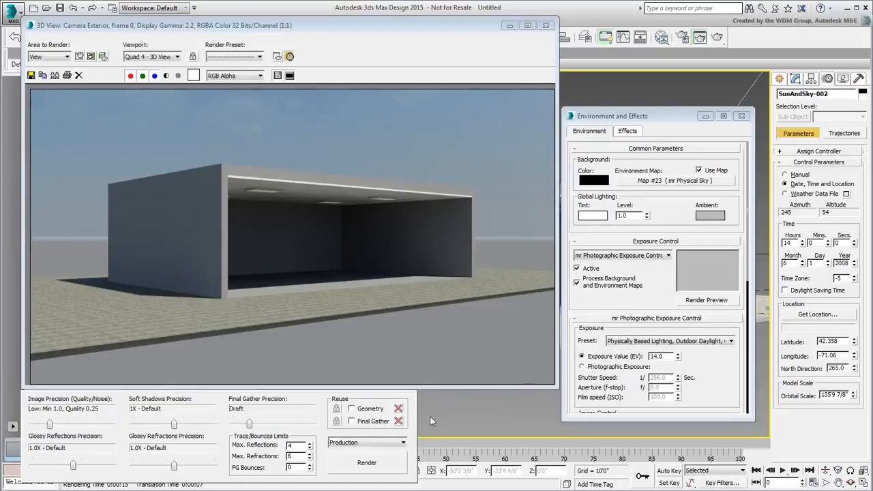
click(368, 464)
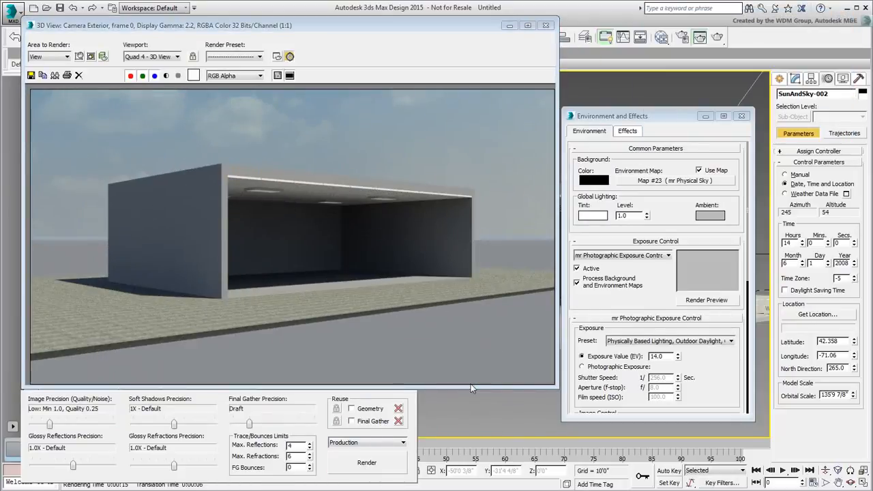
Try a relative brightness of about 98 on the haze map and render the exterior view
click(662, 39)
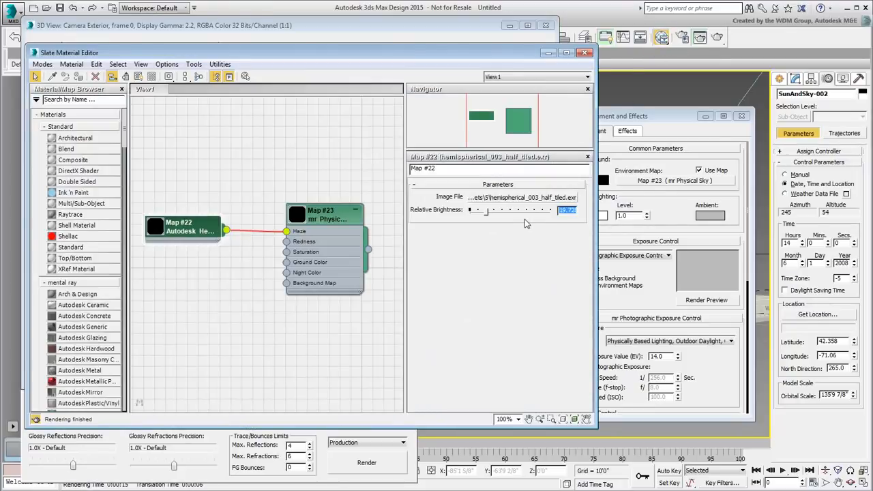
drag(502, 210, 551, 210)
click(585, 53)
click(382, 464)
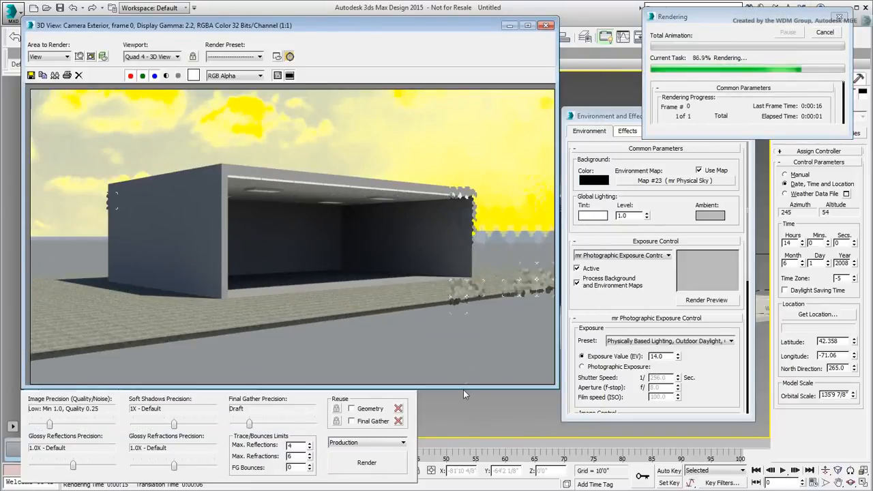
Set the haze map's relative brightness to 20 and re-render the exterior view
click(661, 38)
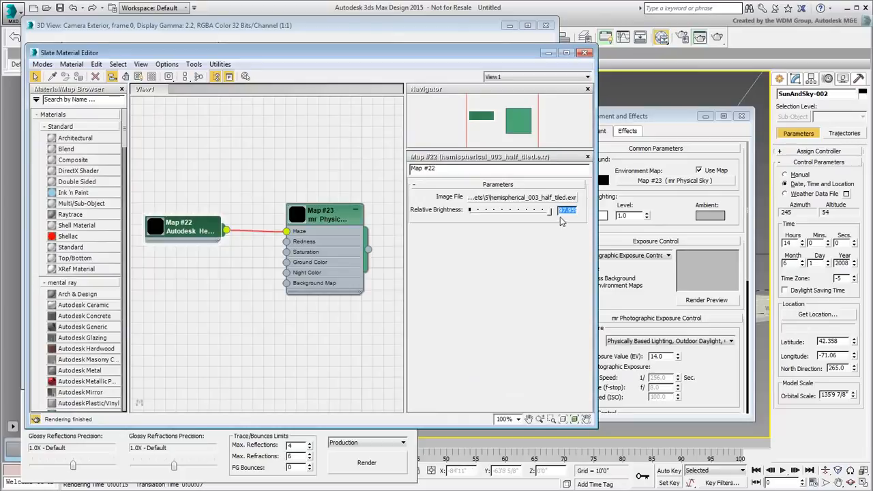
text(20)
key(Return)
click(585, 53)
click(367, 462)
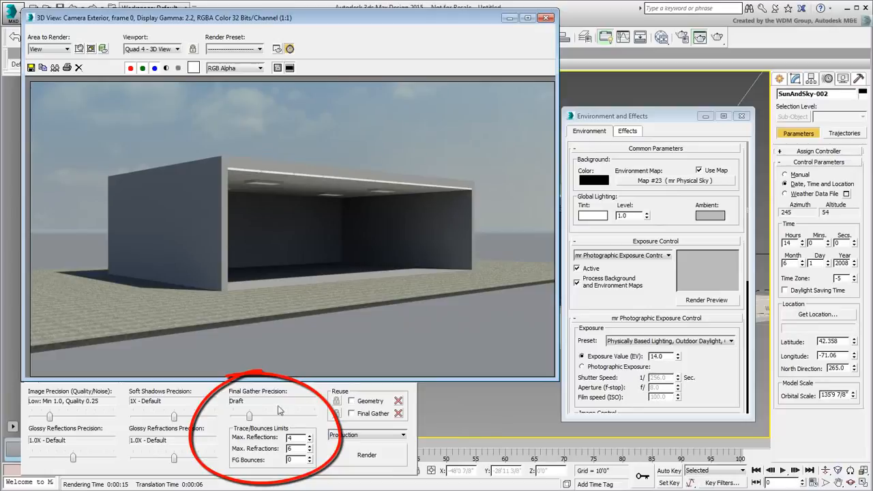
Set the Final Gather precision to Medium with 4 FG bounces and render the exterior view
drag(250, 416, 281, 417)
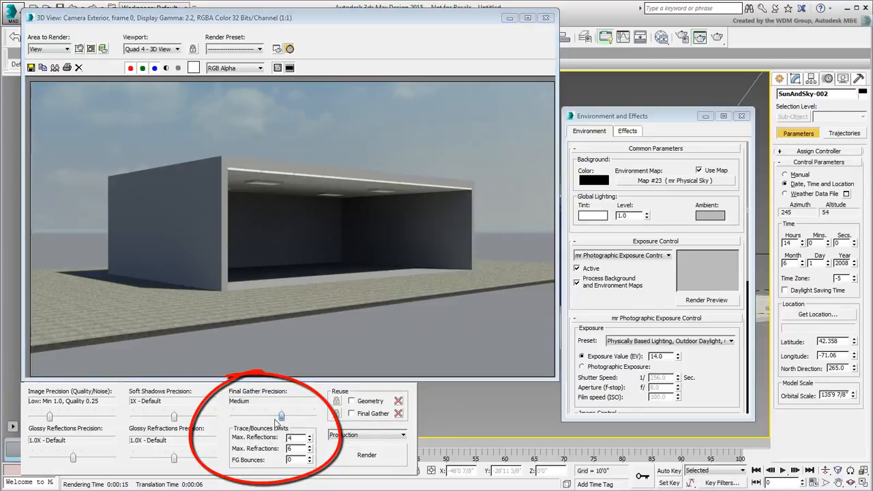
click(310, 457)
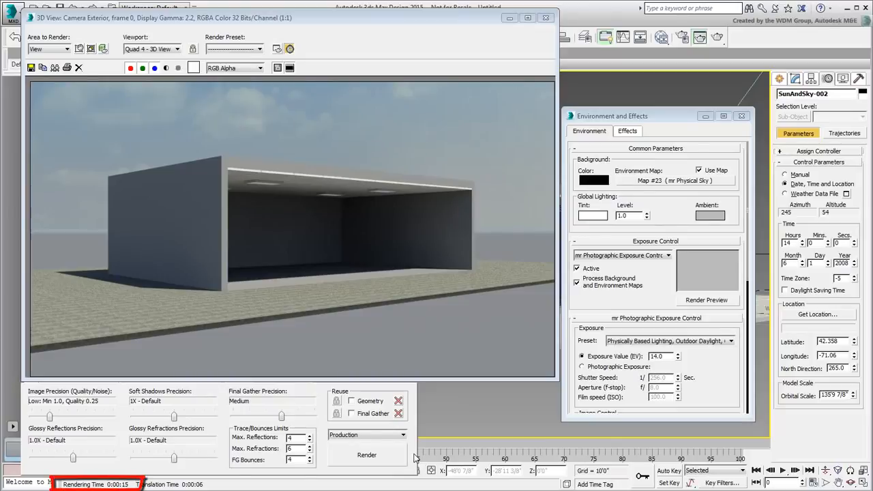
click(390, 455)
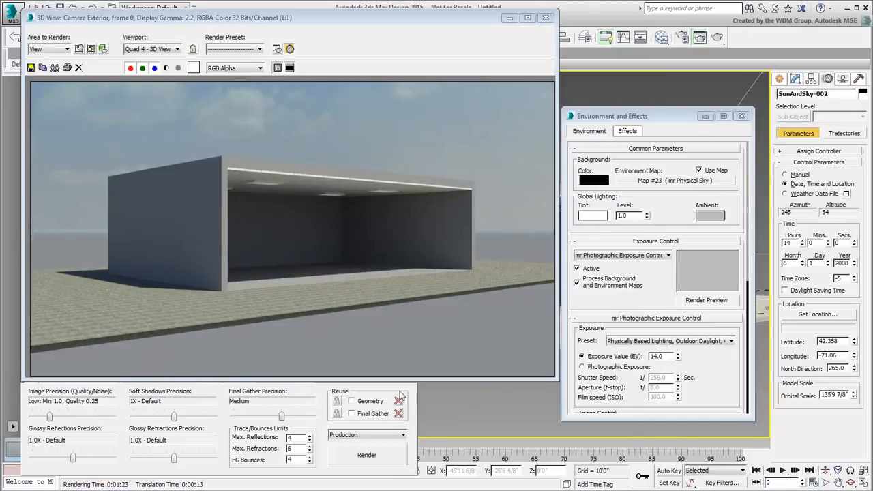
Return the Final Gather precision to Draft, reset the FG bounces, and close the render and environment windows
drag(276, 417, 249, 417)
right_click(309, 462)
click(546, 19)
click(741, 116)
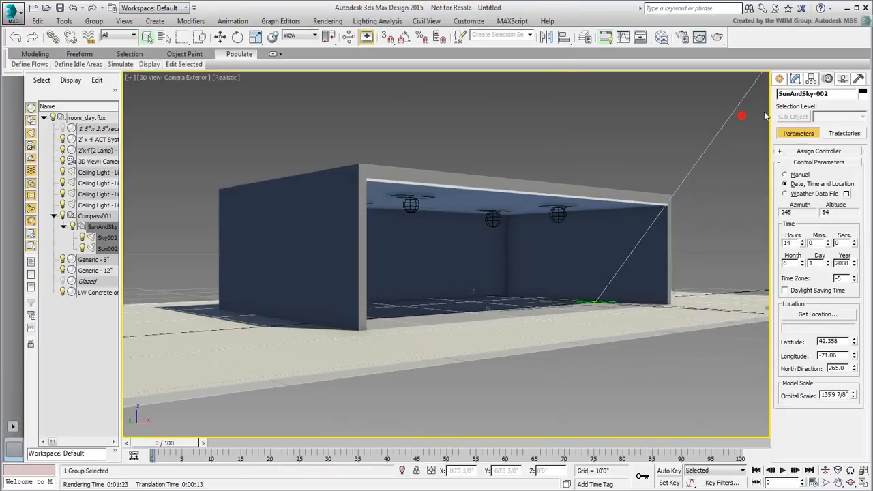
Create a standard Omni light on the ground in front of the room
click(779, 80)
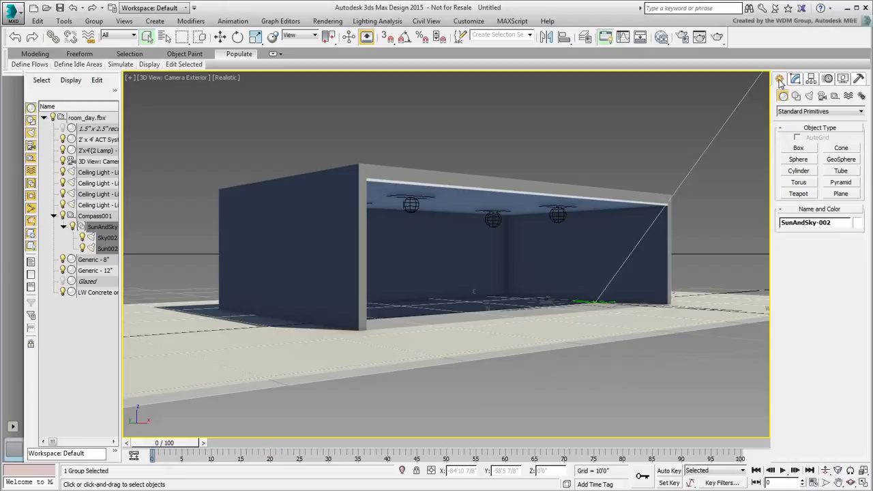
click(809, 95)
click(813, 112)
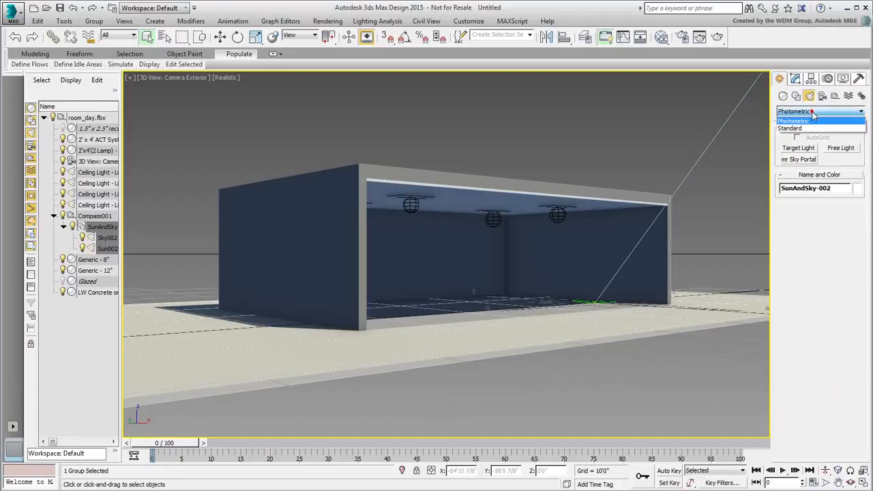
click(801, 129)
click(799, 171)
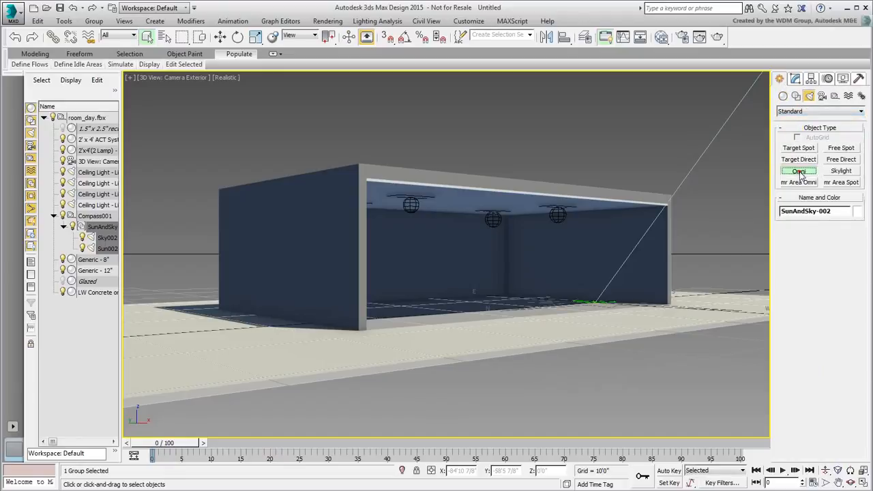
click(649, 380)
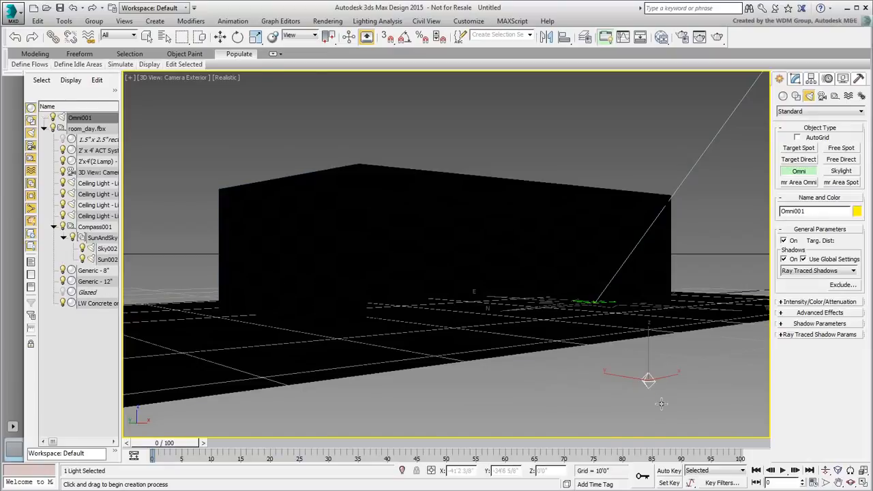
right_click(686, 402)
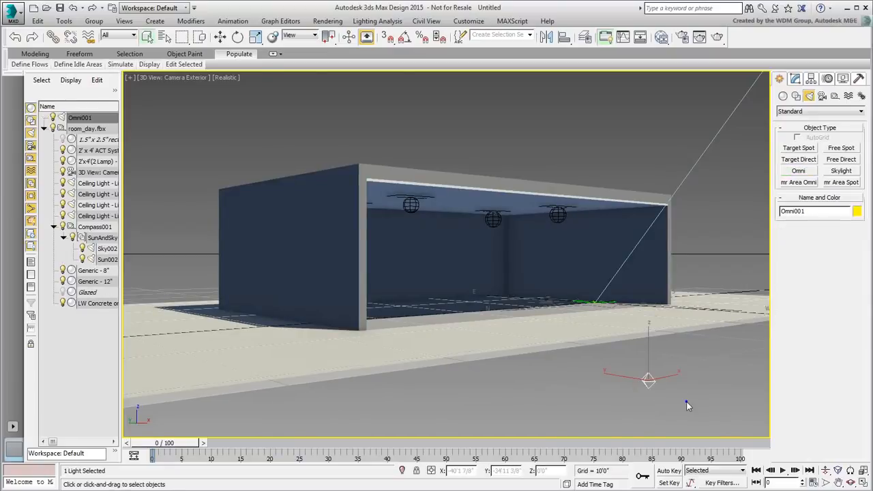
Move the omni light to the world origin by setting its X and Y positions to 0
right_click(688, 406)
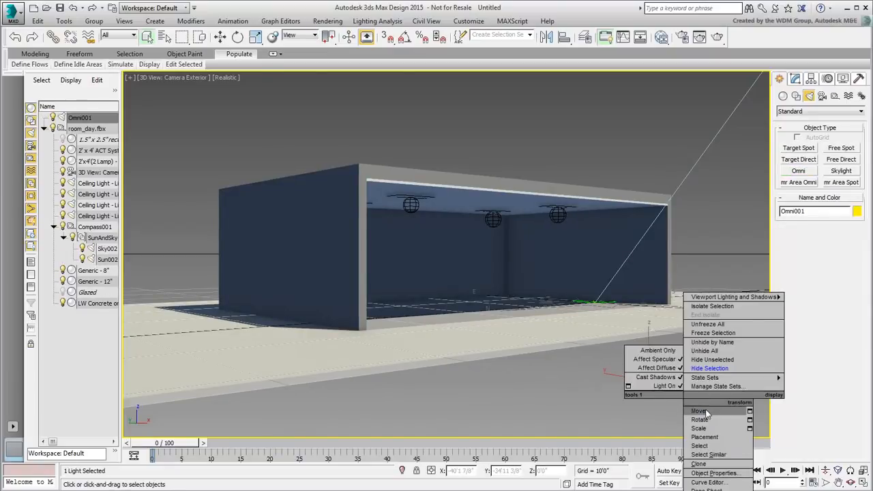
click(705, 408)
right_click(480, 470)
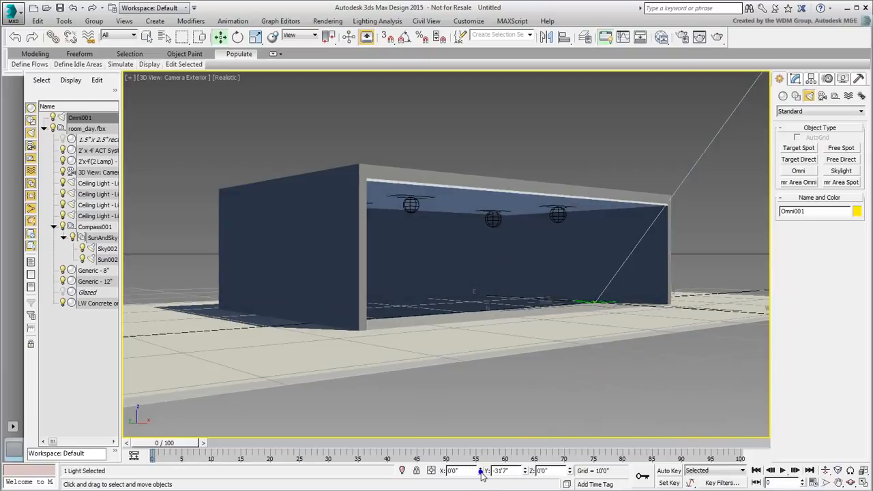
right_click(526, 471)
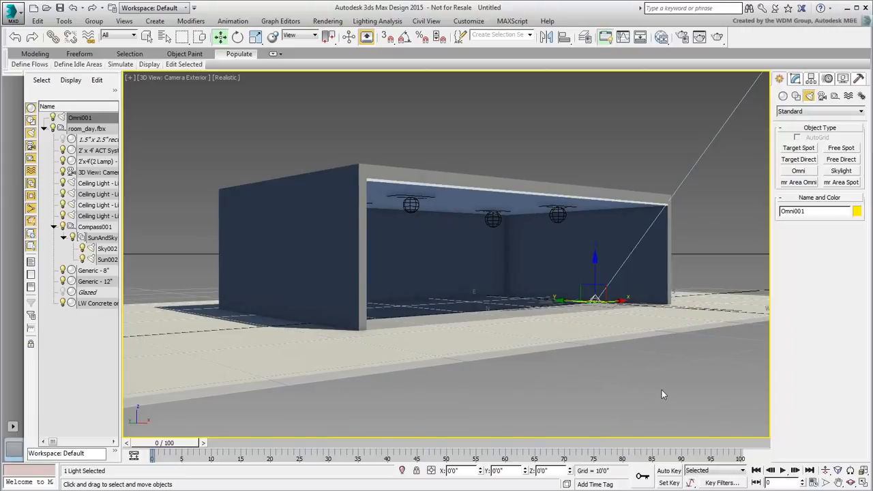
Make the omni light affect ambient lighting only and render the exterior camera view
click(794, 79)
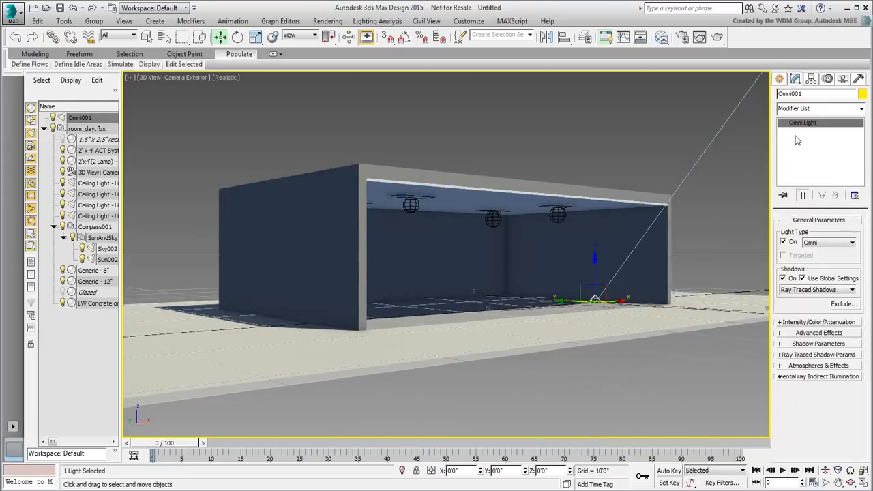
click(809, 333)
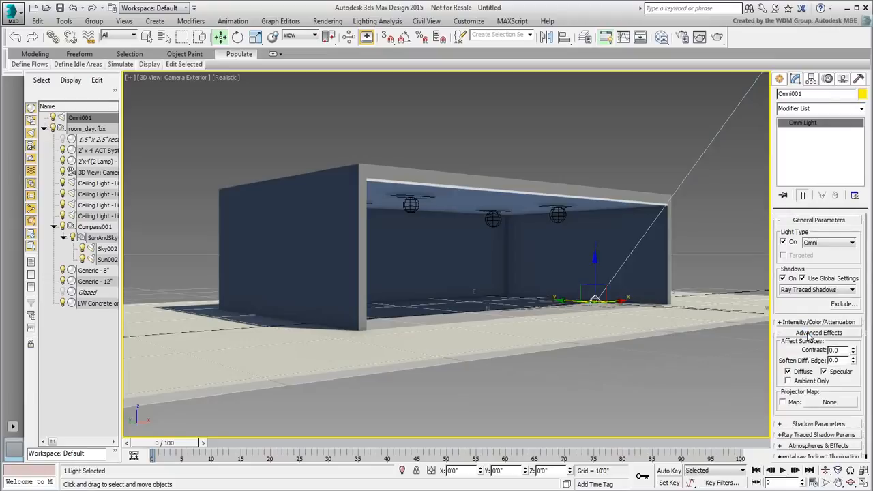
click(790, 382)
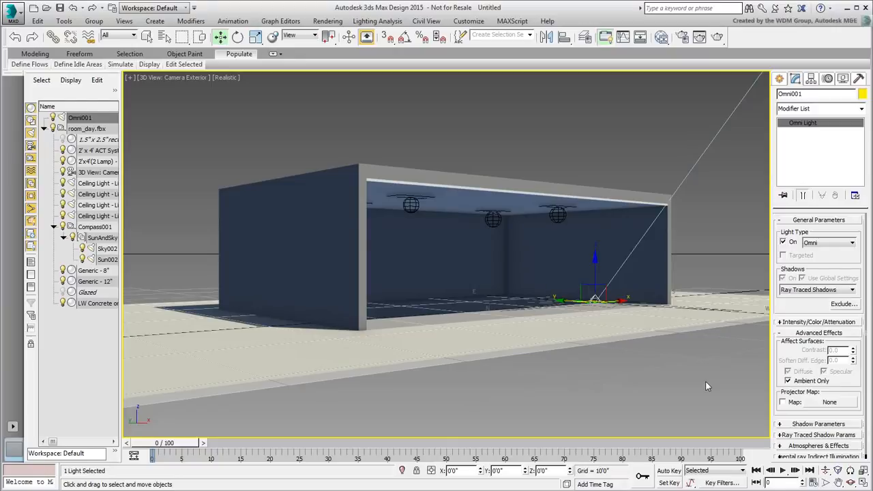
click(716, 36)
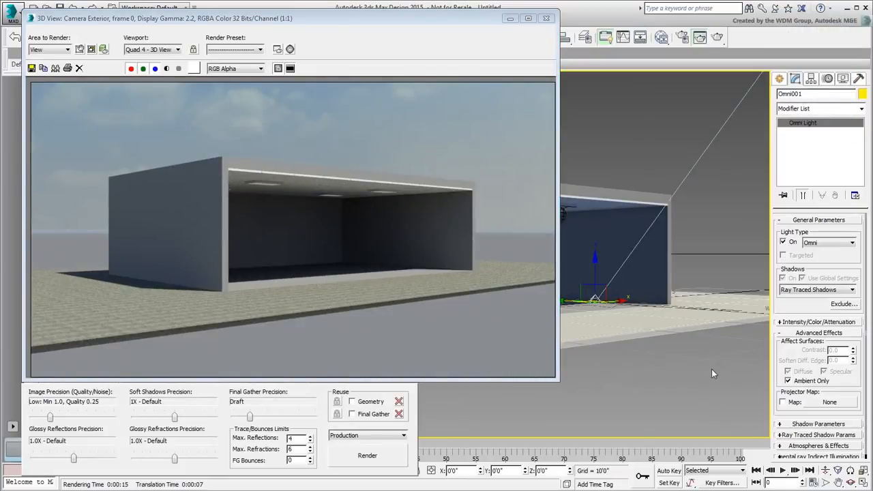
Set the omni light's intensity multiplier to 3000 and render the exterior view again
click(816, 322)
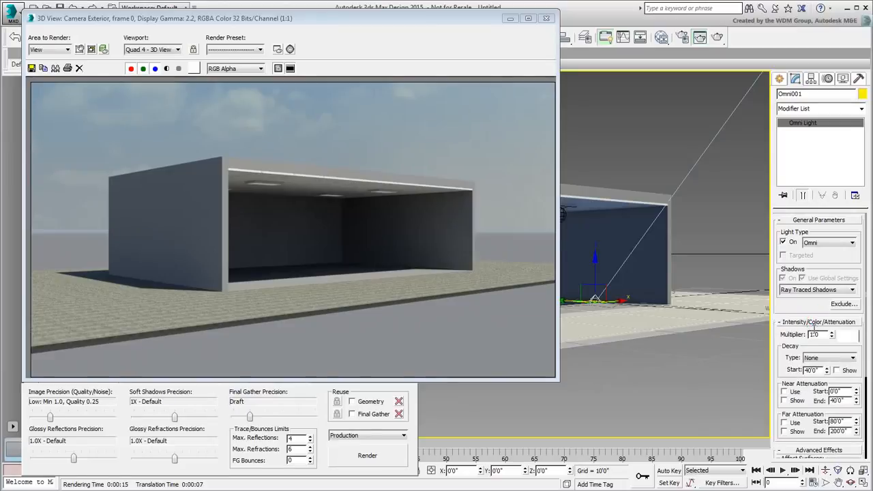
double_click(814, 334)
text(3000)
key(Return)
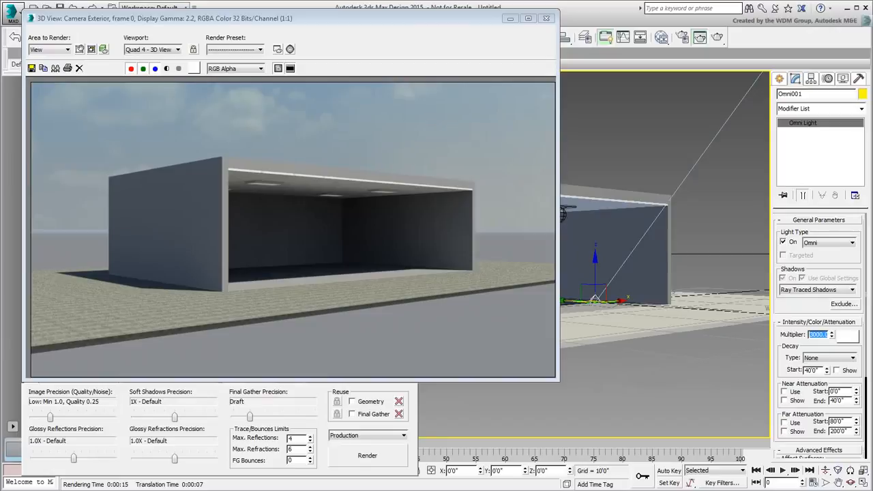
click(369, 456)
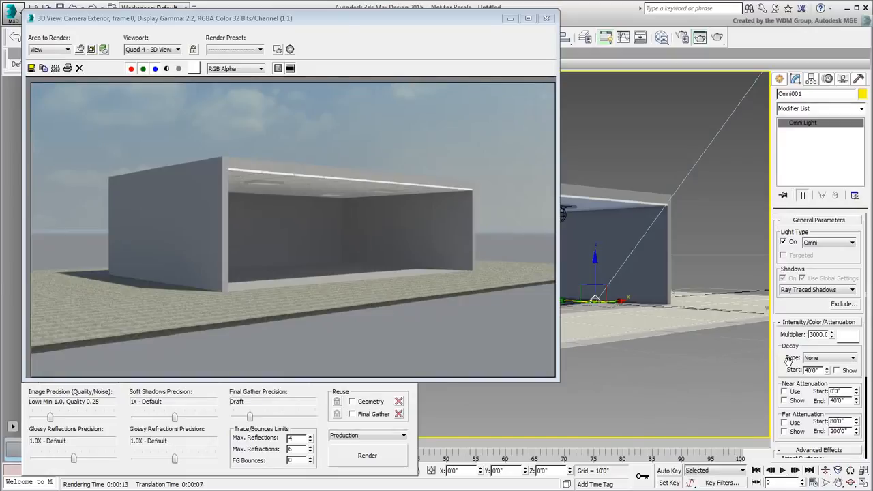
Assign a mental ray Ambient/Reflective Occlusion map as the omni light's projector map and render the exterior view
scroll(779, 366, down, 5)
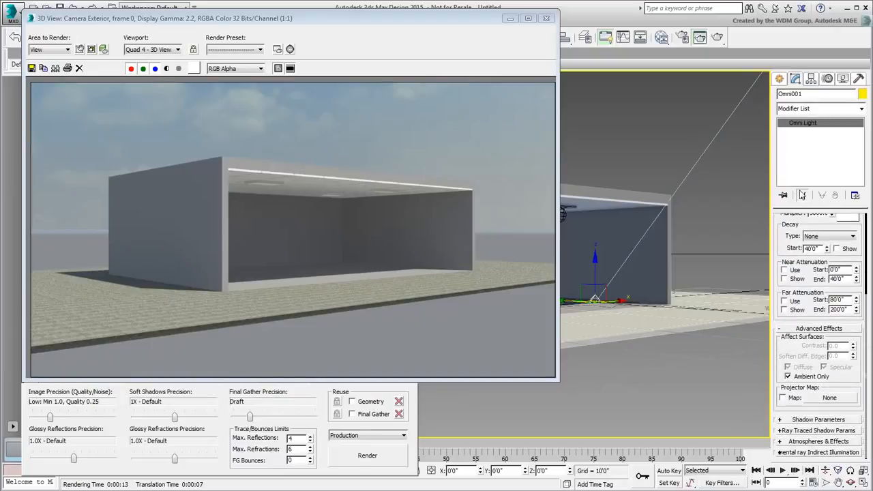
click(827, 399)
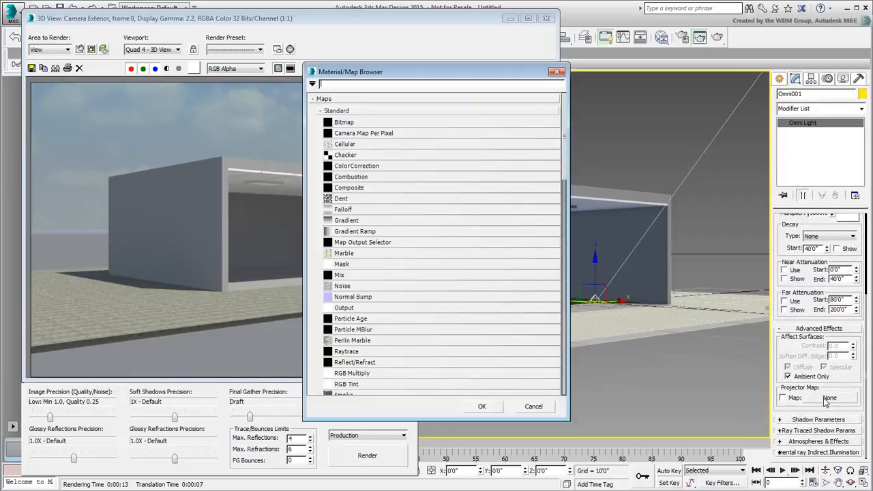
click(353, 112)
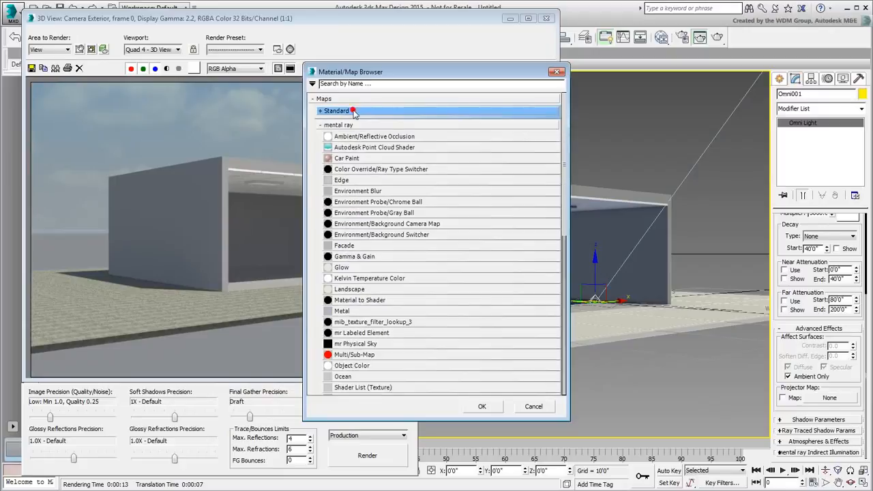
click(382, 137)
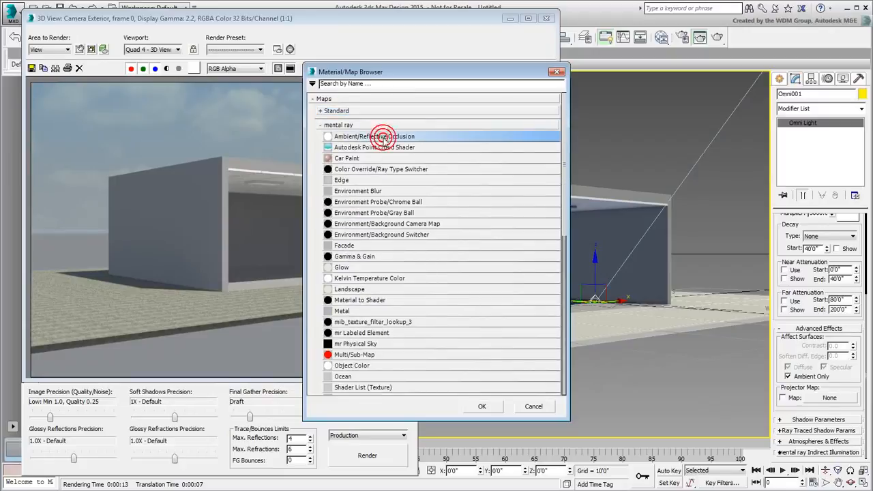
click(481, 407)
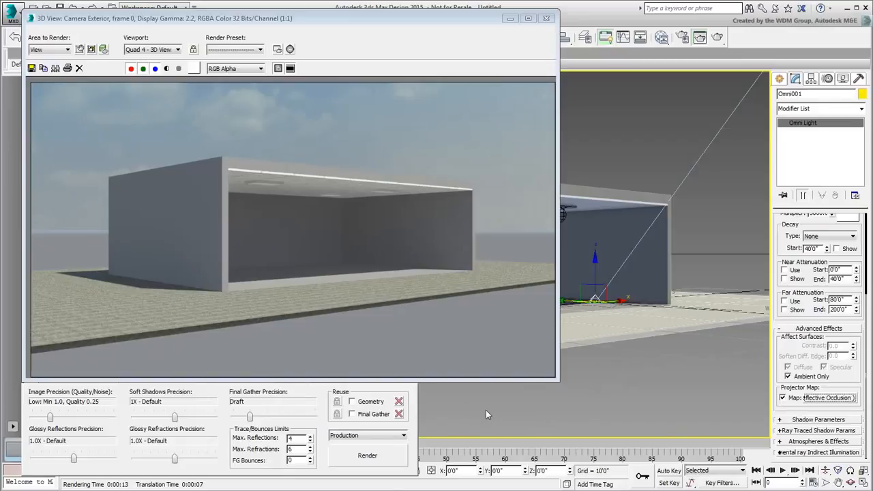
click(369, 457)
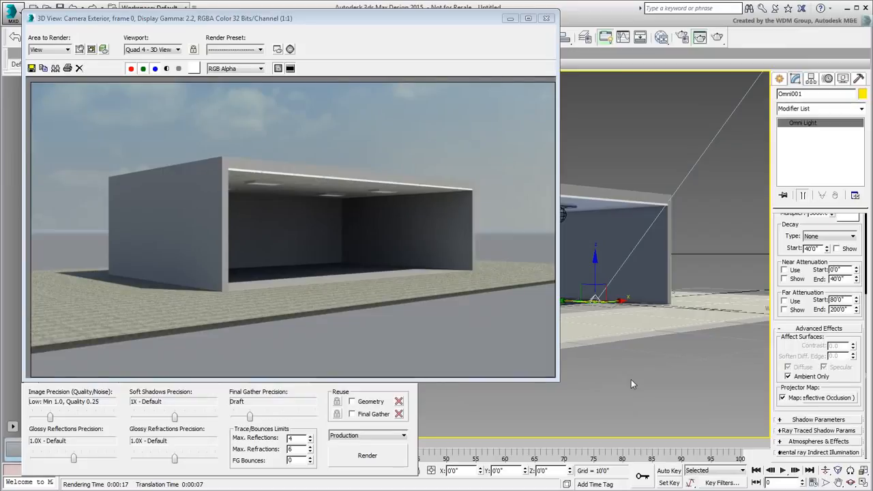
Bring the omni light's projector map into the Slate Material Editor below the sky maps and open its parameters
click(661, 37)
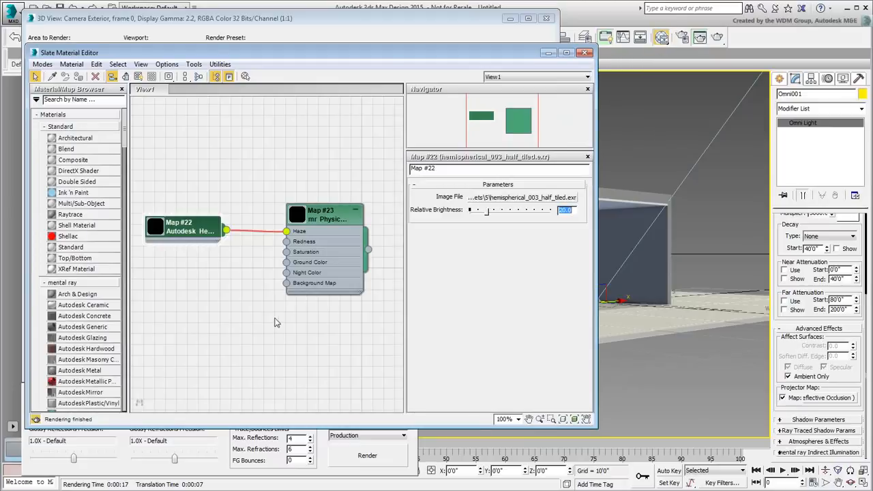
middle_drag(270, 289, 276, 246)
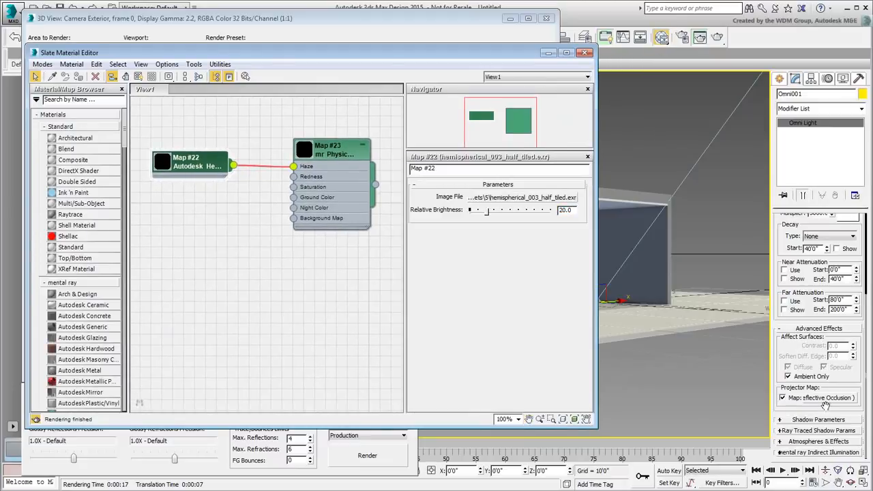
drag(829, 399, 257, 271)
click(286, 271)
double_click(258, 272)
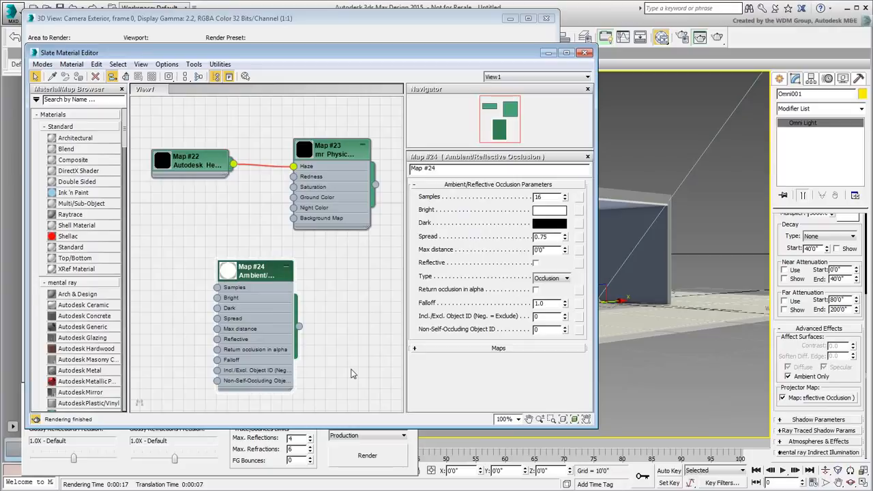
Set the occlusion map's max distance to 40, close the material editor, and render the exterior view
double_click(541, 250)
text(40)
key(Return)
click(585, 52)
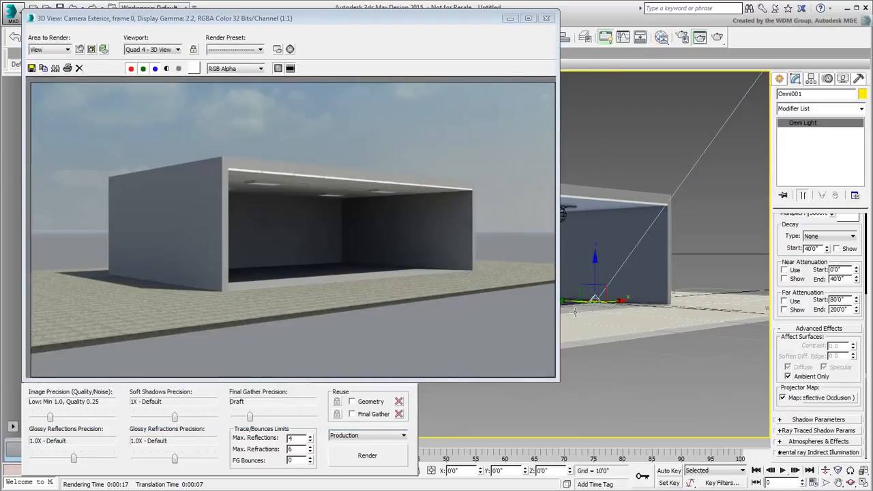
click(382, 454)
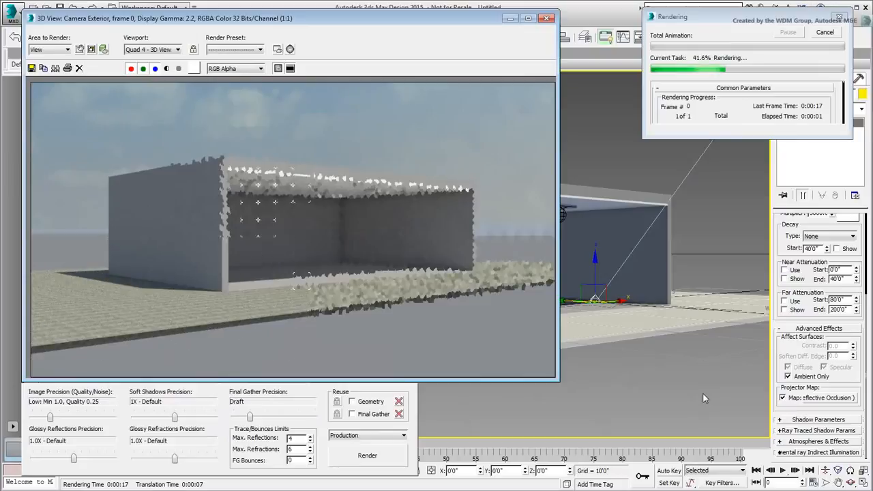